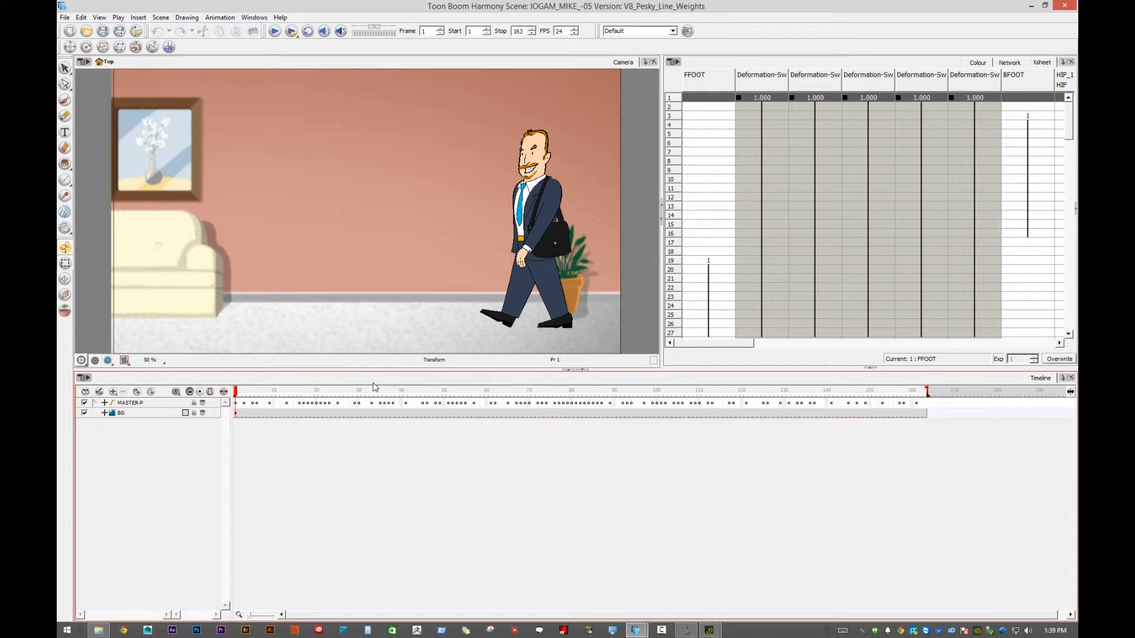
- Scrub through the start of the walk animation and compare the character's lines in the working view and the render preview
left_click_drag(247, 389, 303, 402)
left_click_drag(374, 397, 236, 393)
mouse_move(236, 391)
left_mouse_down()
mouse_move(465, 387)
mouse_move(235, 391)
left_mouse_up()
left_click(107, 361)
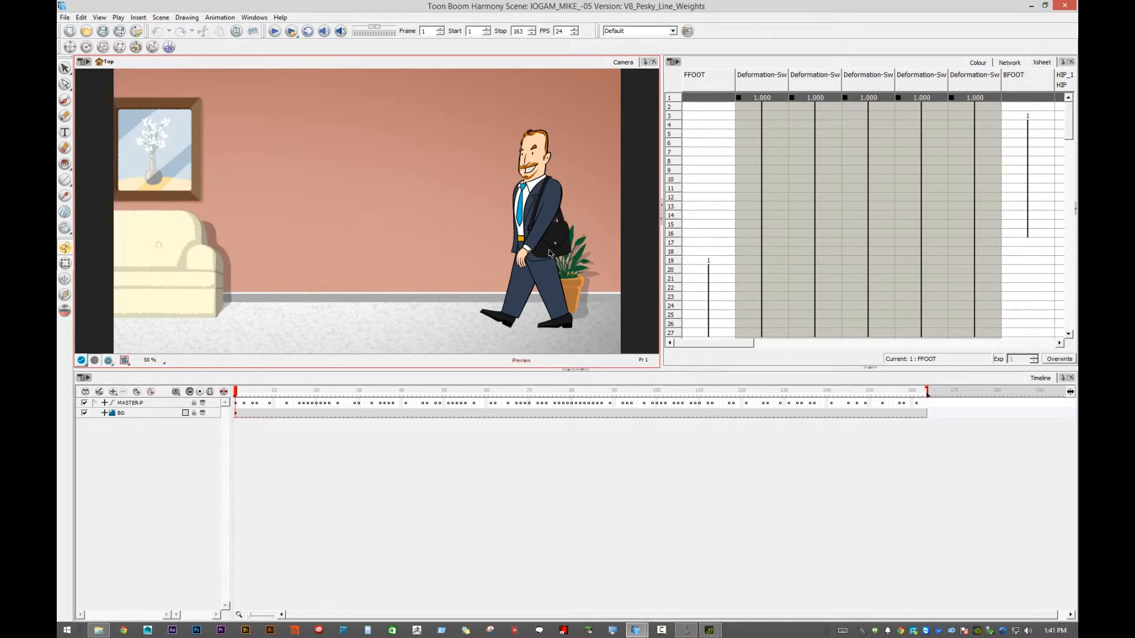
left_click(95, 361)
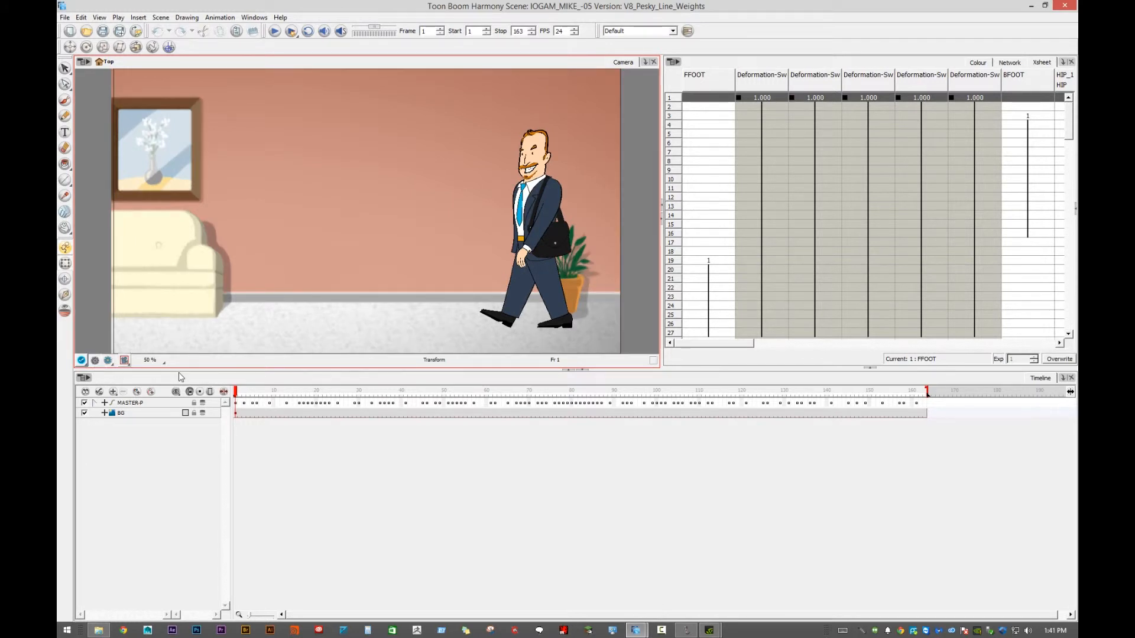
mouse_move(249, 396)
left_mouse_down()
mouse_move(595, 393)
mouse_move(270, 392)
left_mouse_up()
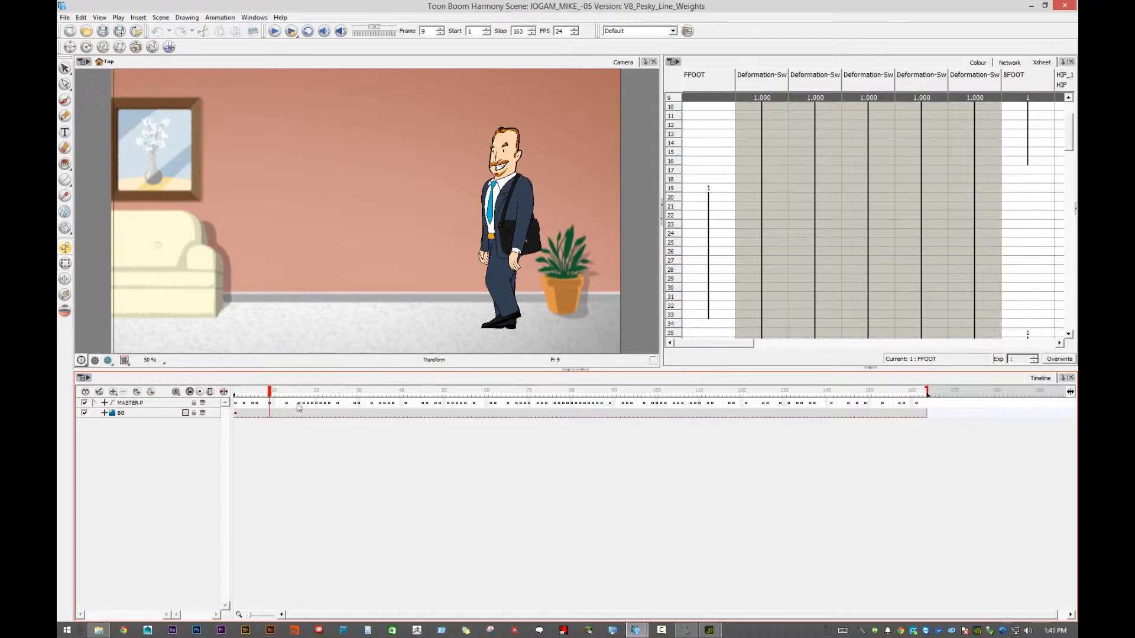
left_click(108, 361)
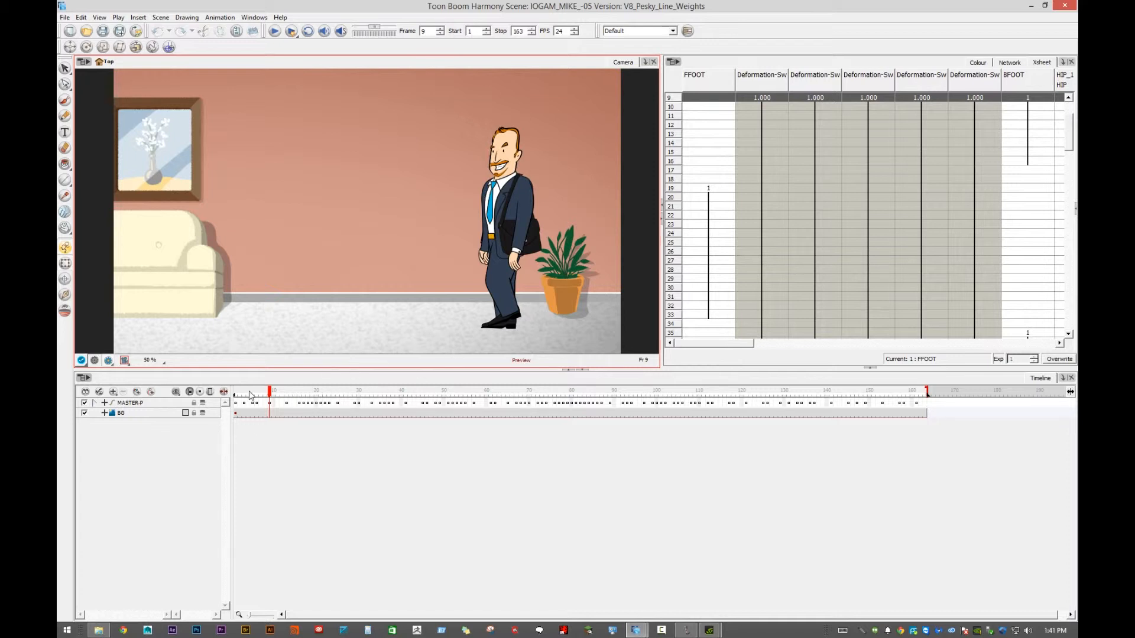
- Expand the MASTER-P layer and add a keyframe to it at frame 39
left_click(95, 403)
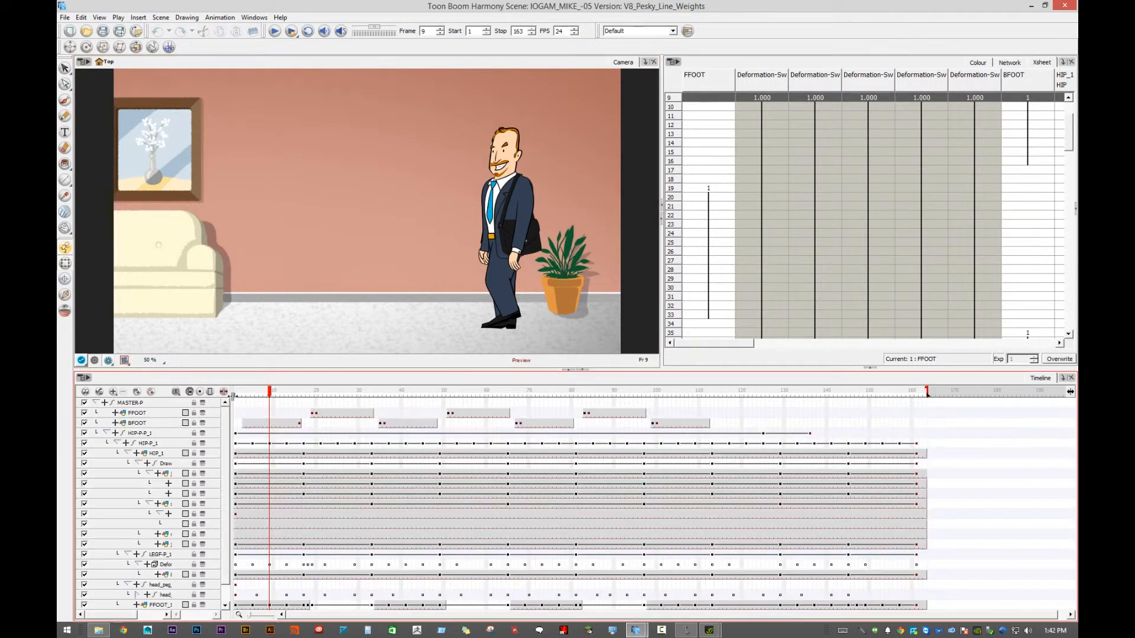
left_click(239, 395)
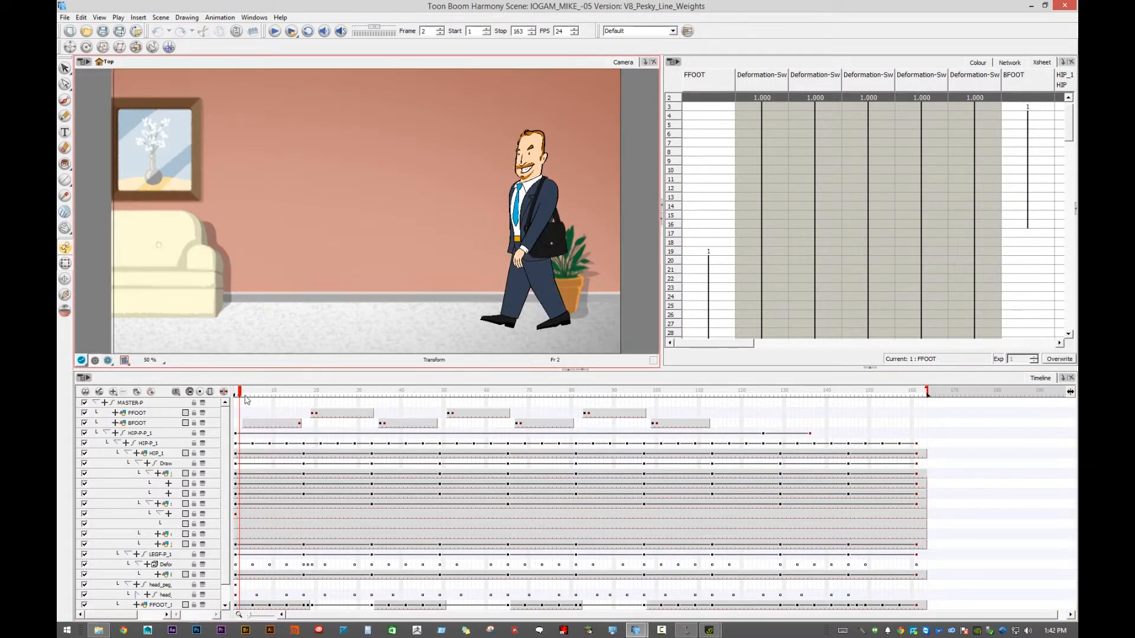
left_click_drag(239, 393, 397, 394)
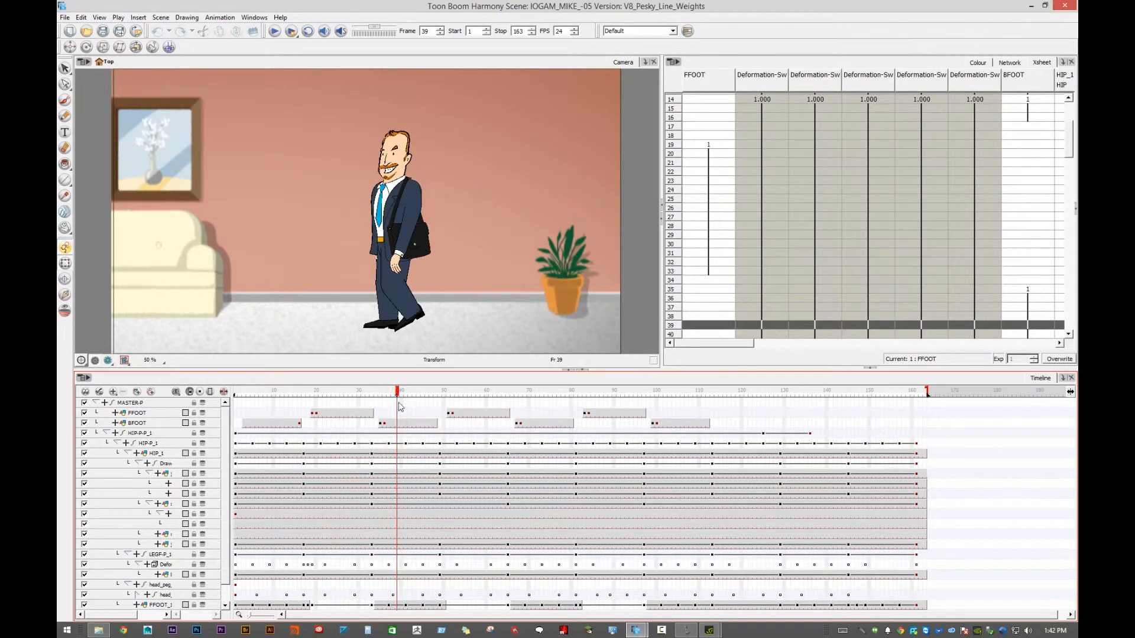
left_click(396, 402)
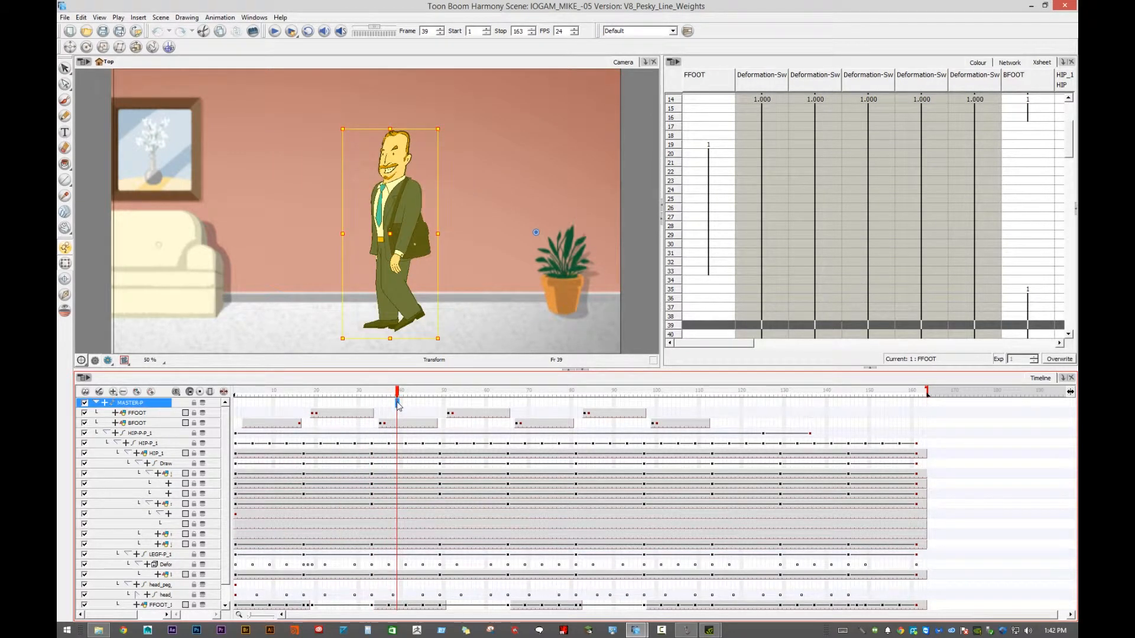
key("F6")
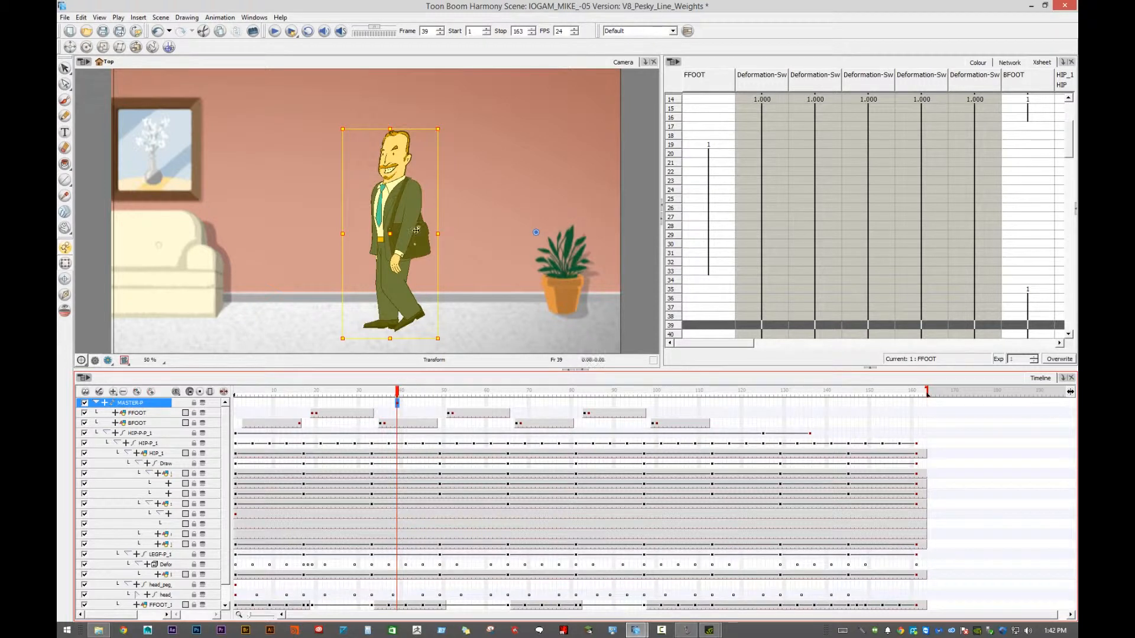
- At frame 40, scale the whole character to more than three times its size and reposition it so the torso fills the camera frame
scroll(449, 218, "down", 1)
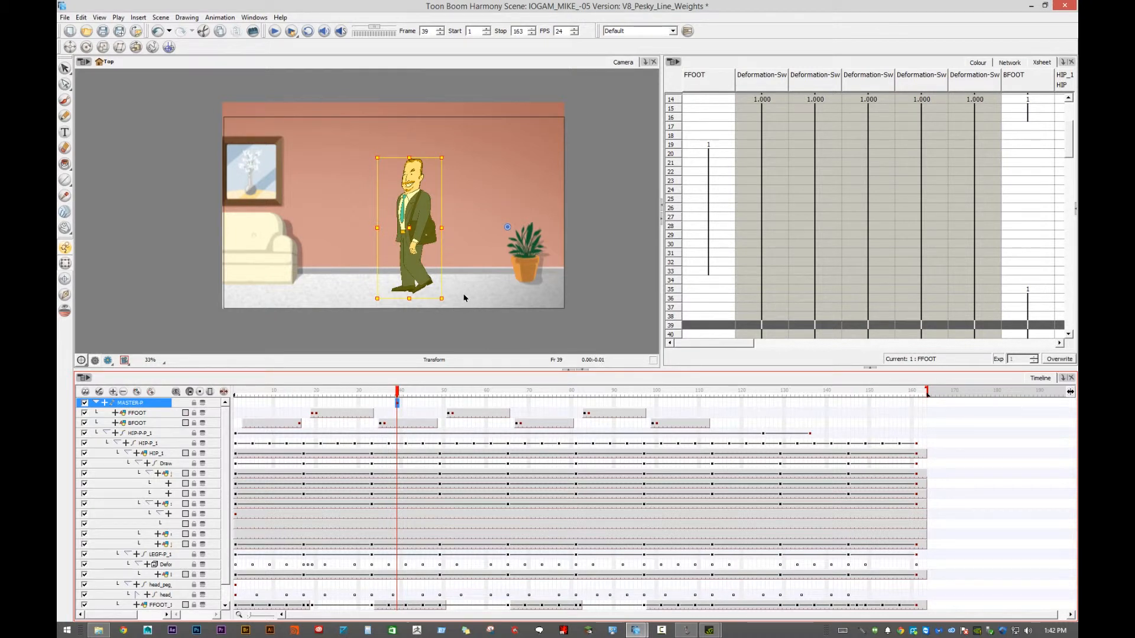
key("period")
left_click_drag(441, 159, 462, 93)
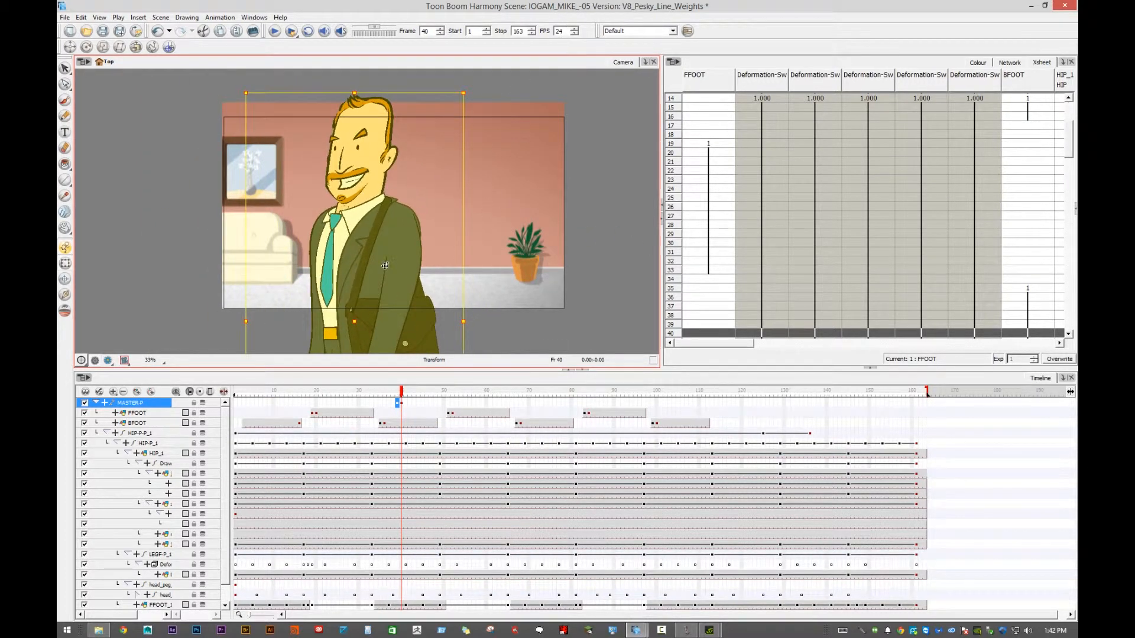
left_click_drag(382, 273, 435, 120)
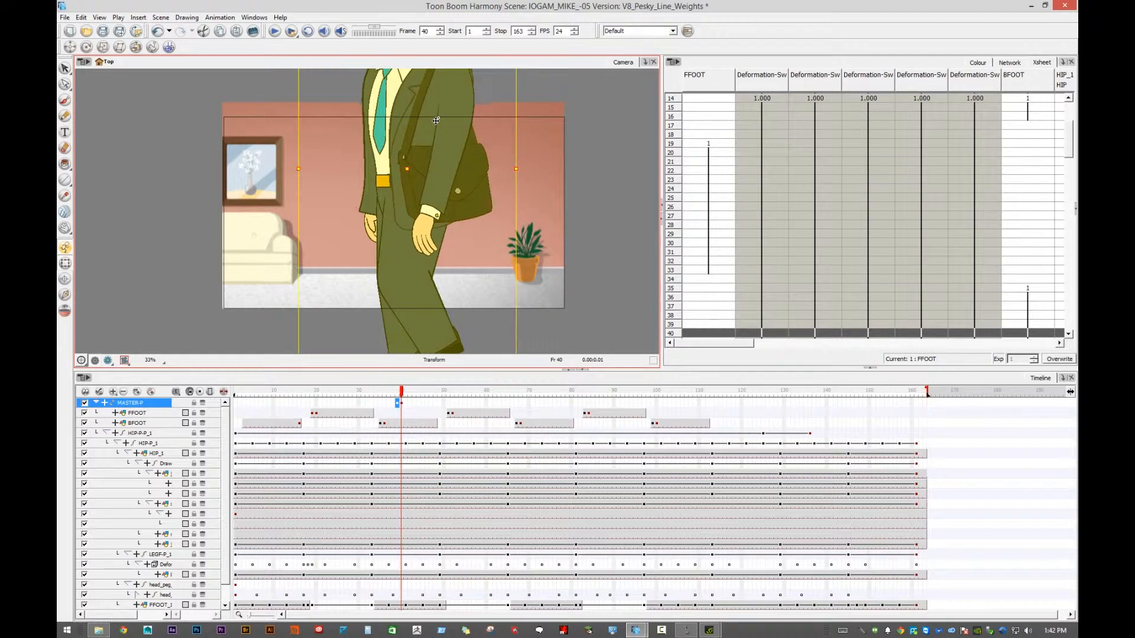
- Compare the character's outline thickness at frames 39 and 40 in the render preview
left_click(109, 361)
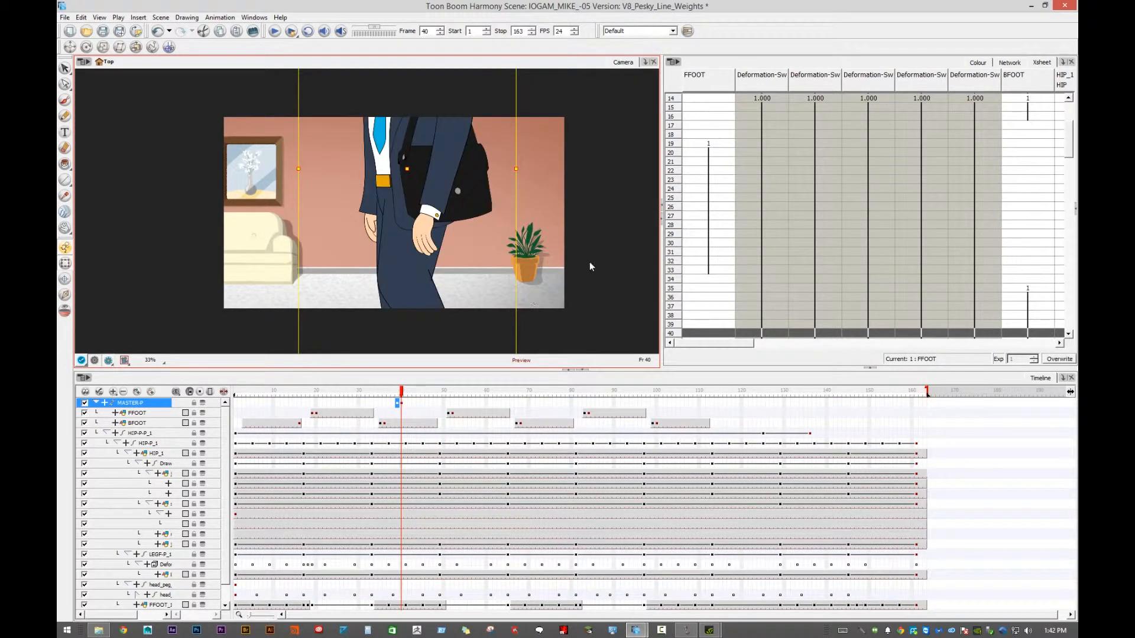
scroll(590, 261, "up", 2)
left_click_drag(481, 195, 593, 235)
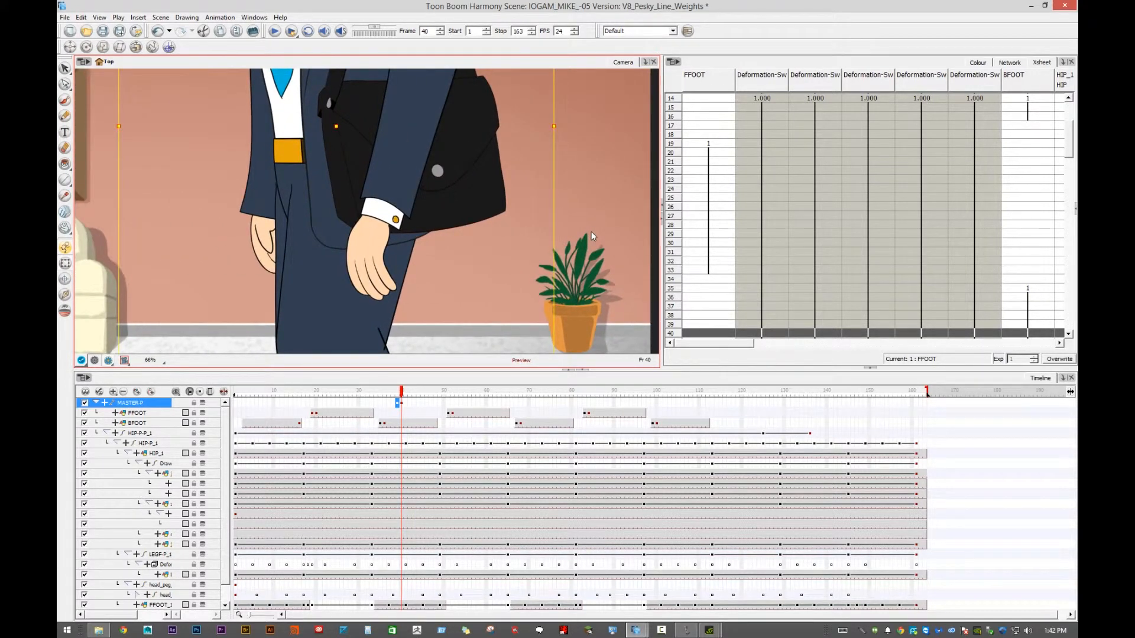
key("comma")
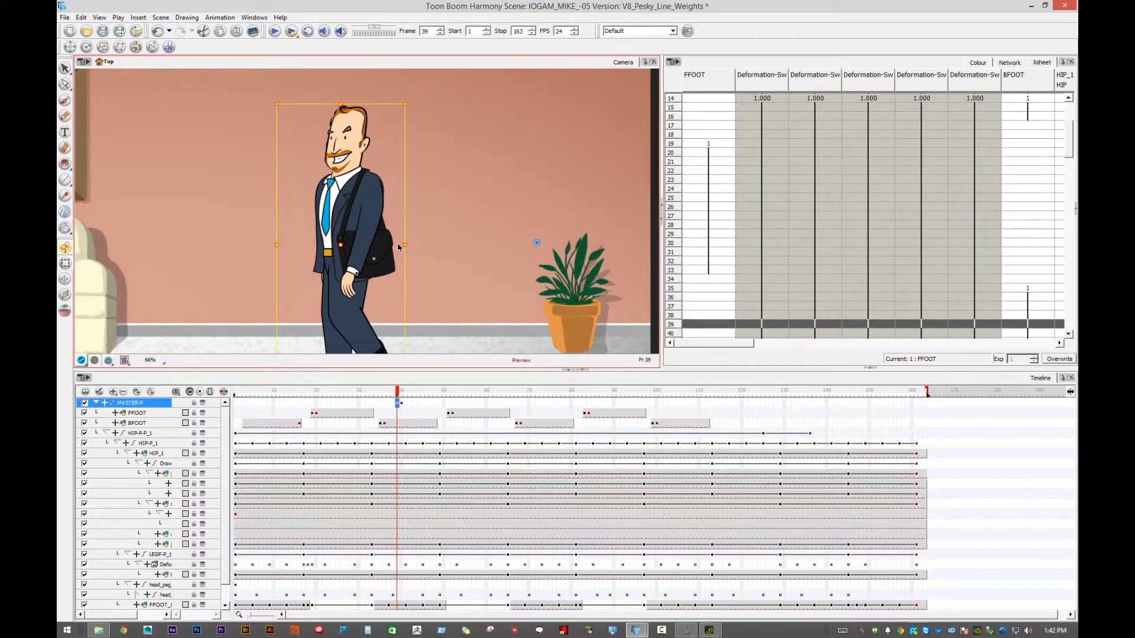
key("period")
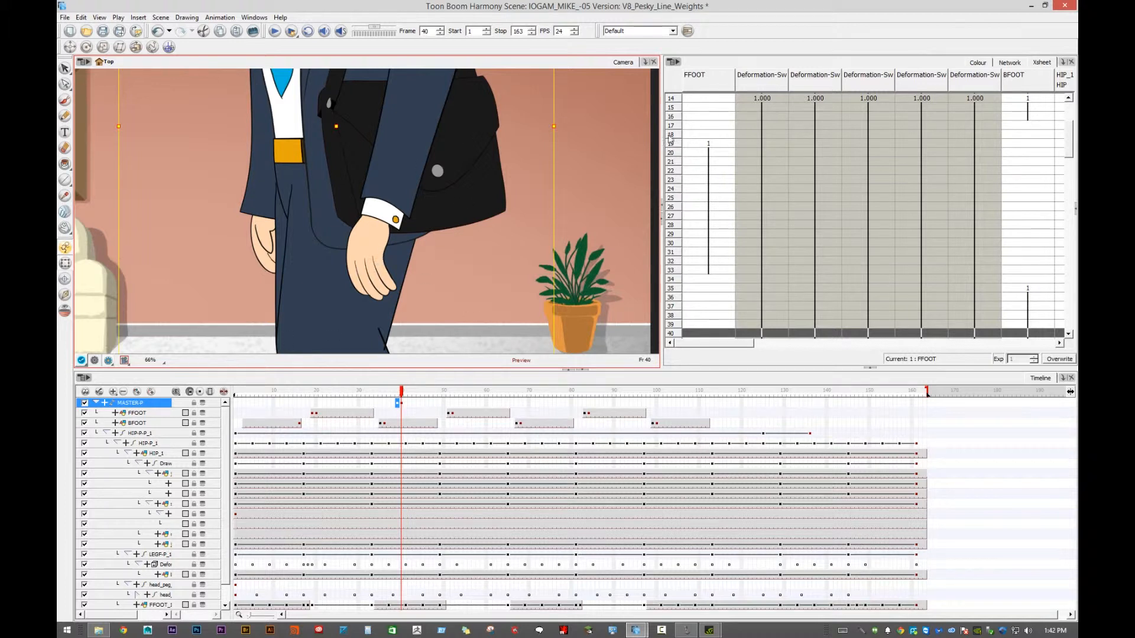
- Select the front arm, widen the timeline's layer name area, and open the advanced layer properties of armf
left_click(409, 134)
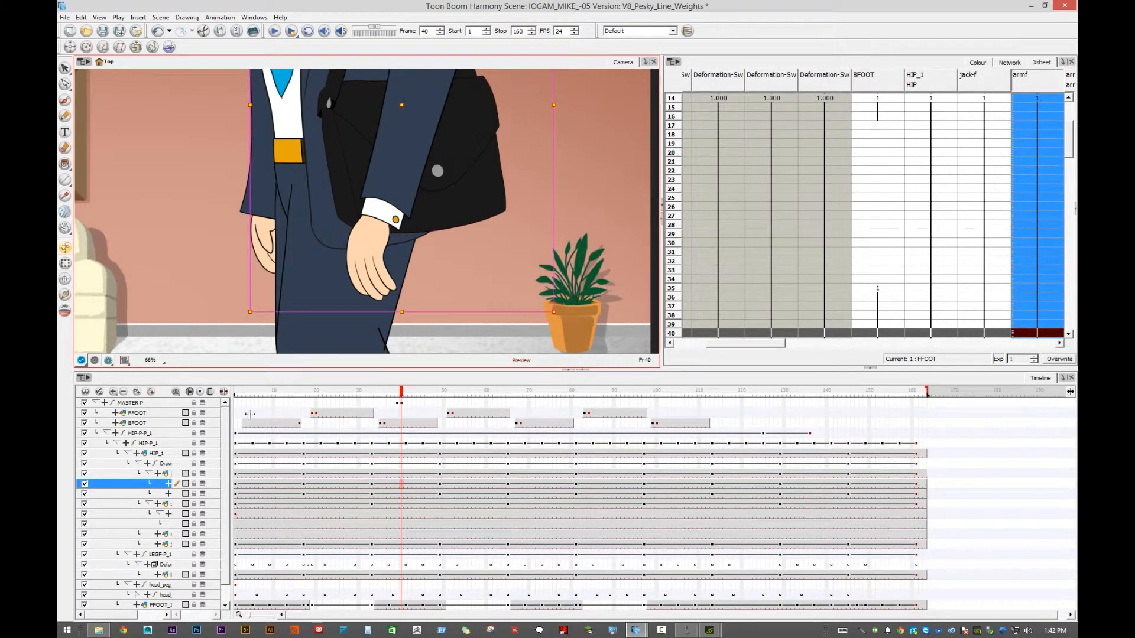
left_click_drag(231, 414, 389, 404)
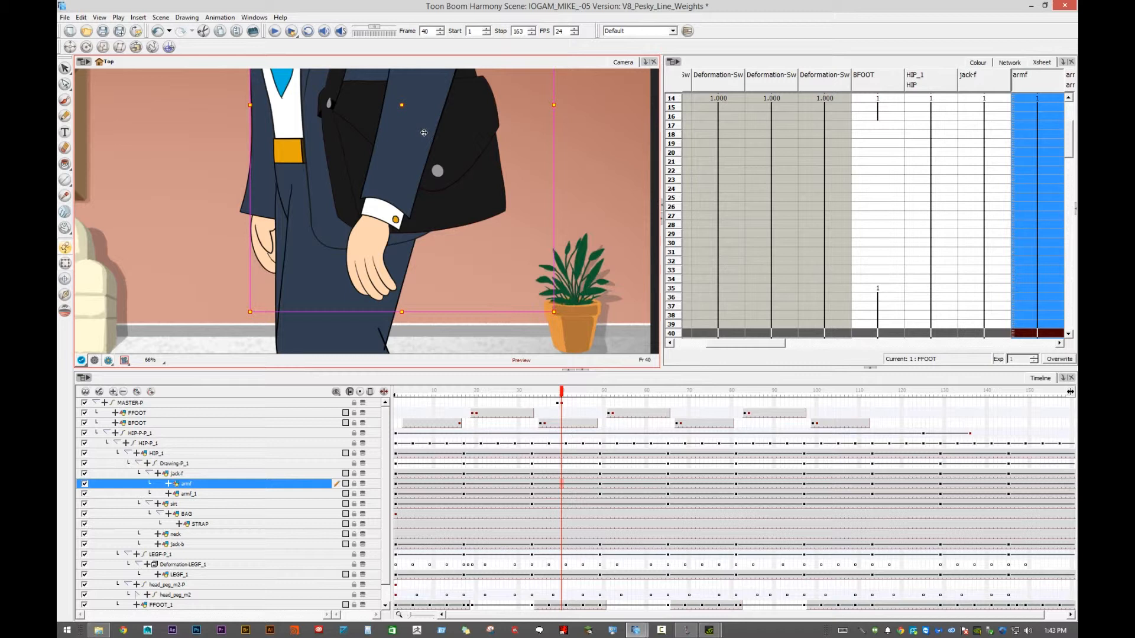
left_click(228, 488)
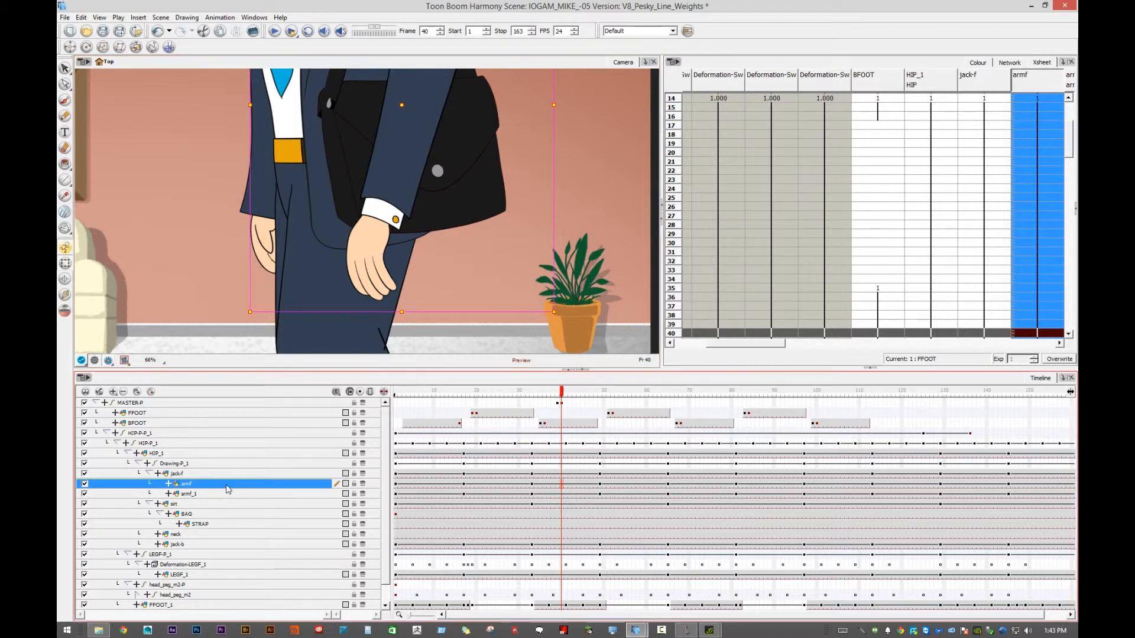
double_click(229, 488)
left_click_drag(378, 200, 540, 33)
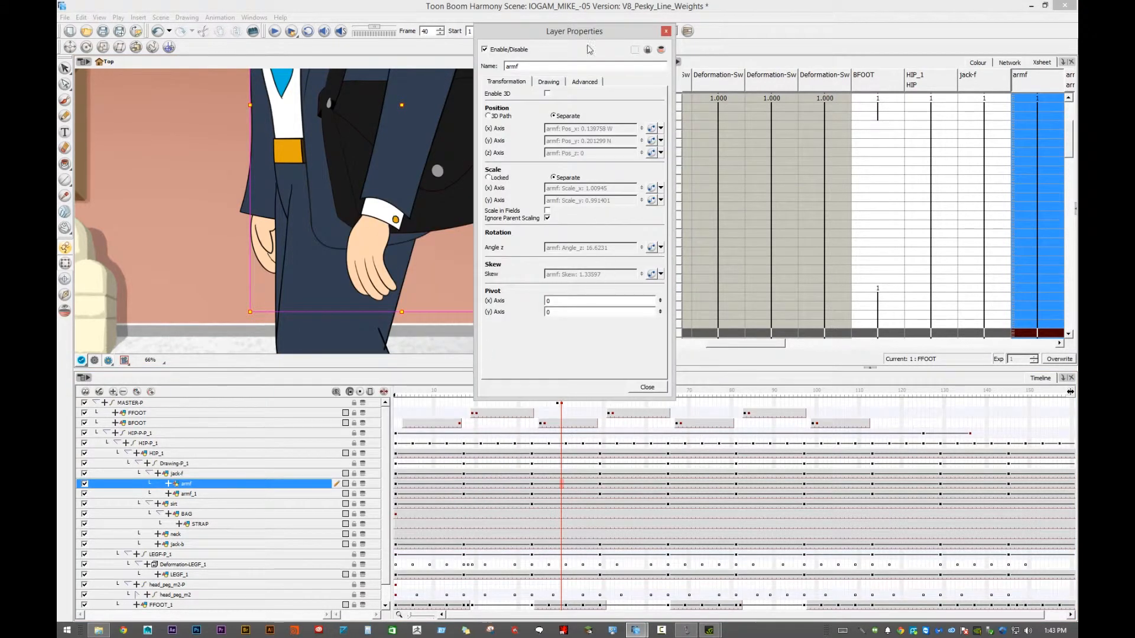
left_click(587, 82)
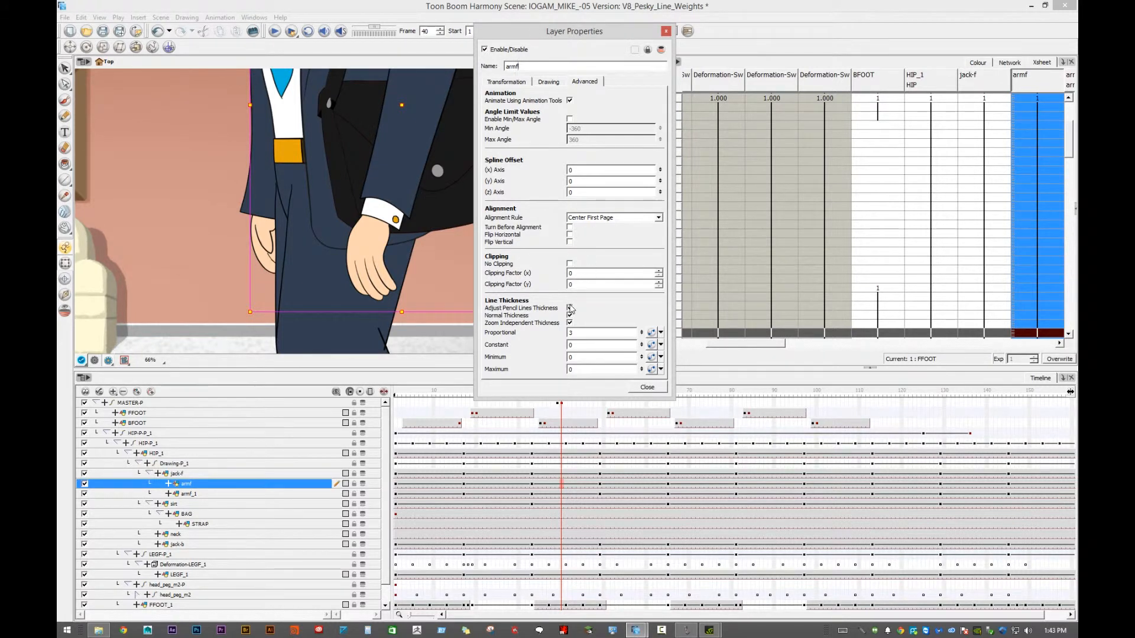
- Turn armf's Adjust Pencil Lines Thickness and Zoom Independent Thickness options off and back on
left_click(570, 308)
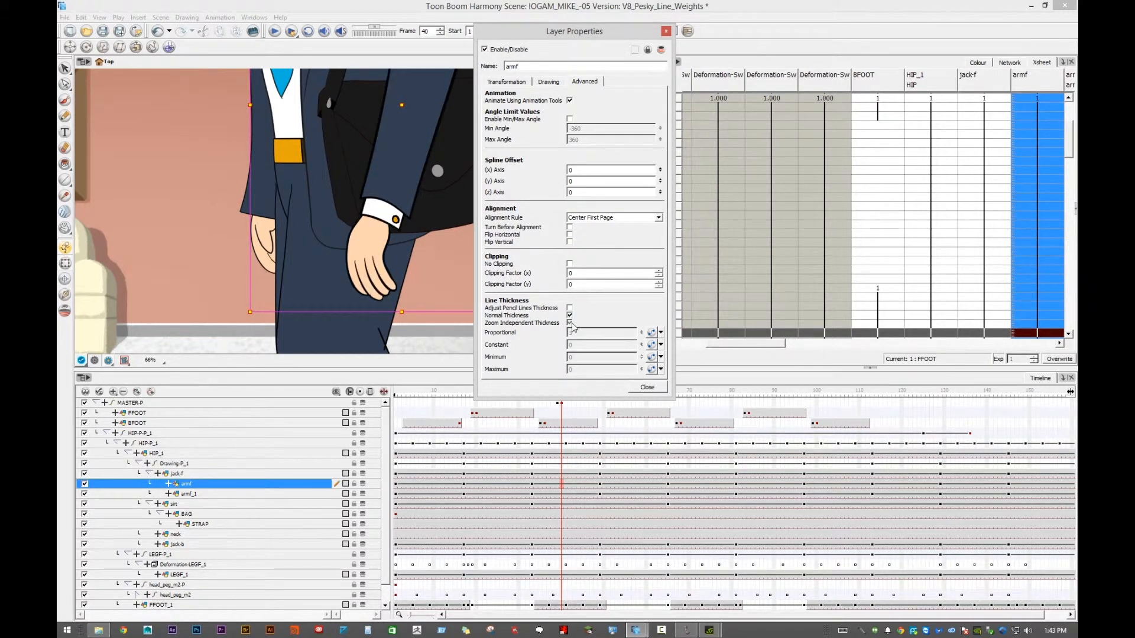
left_click(570, 323)
left_click(570, 308)
left_click(569, 323)
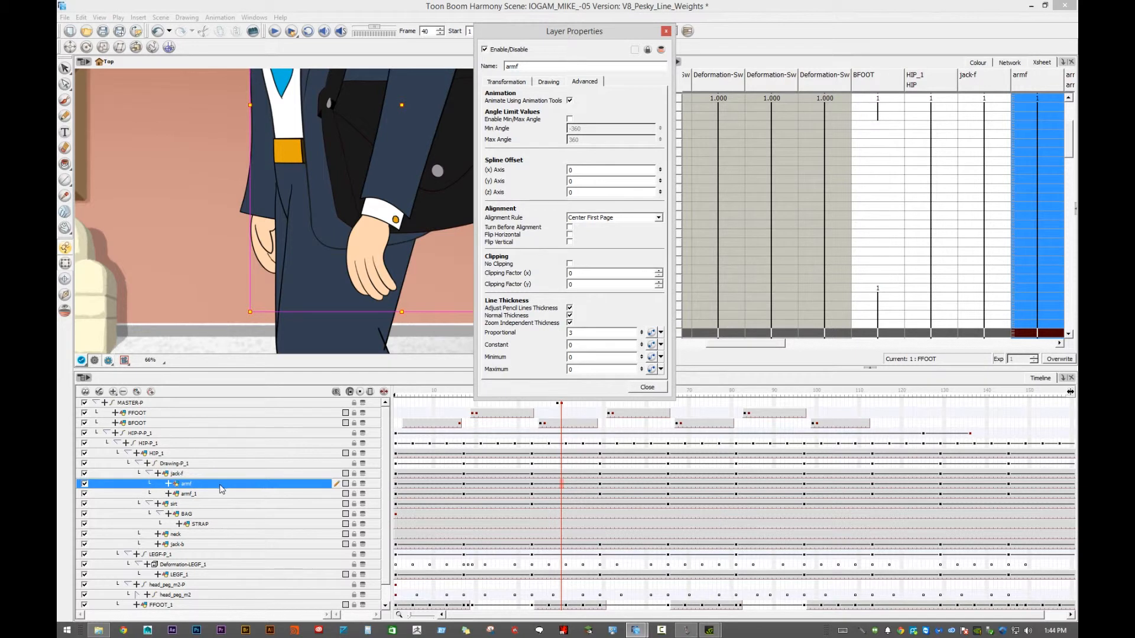
- Create a Bezier function for the armf layer's Proportional line thickness
left_click(661, 332)
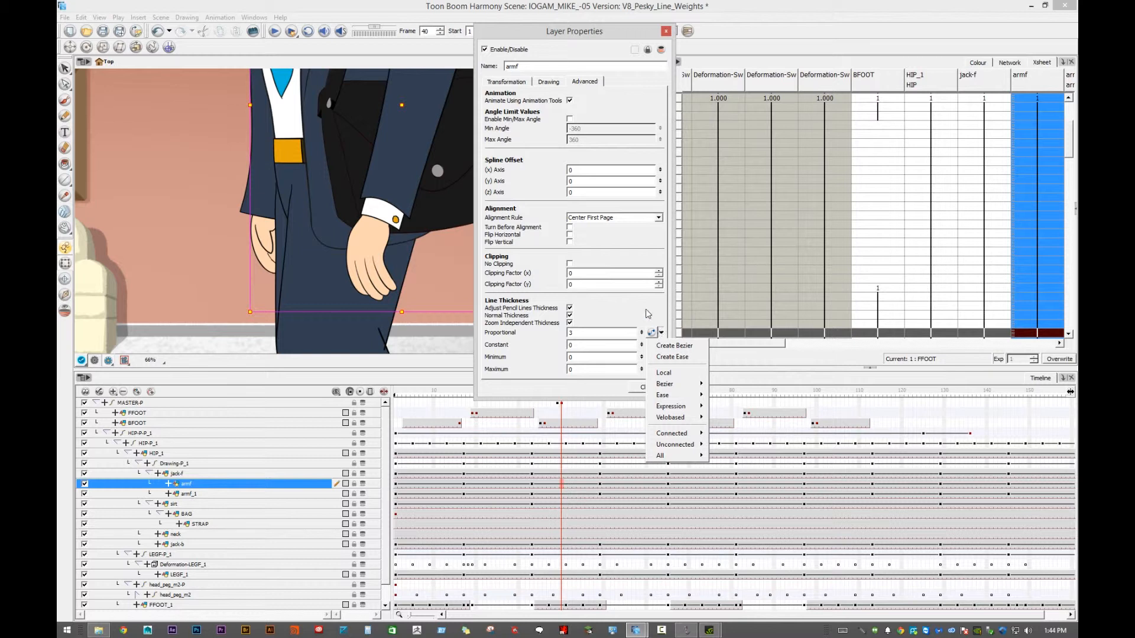
left_click(660, 334)
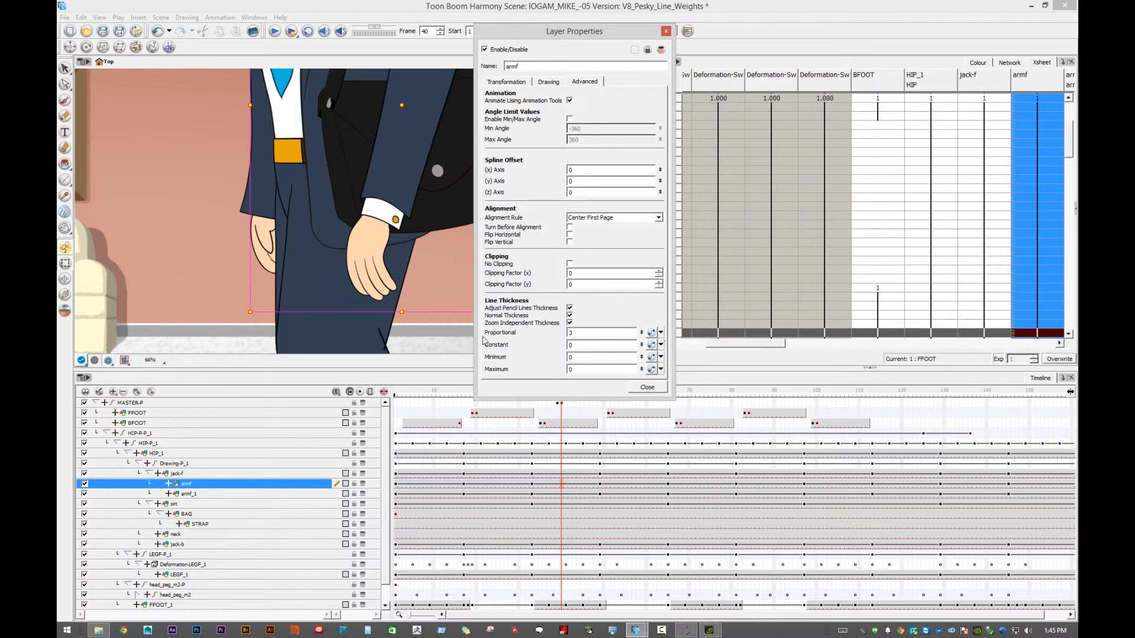
left_click(660, 332)
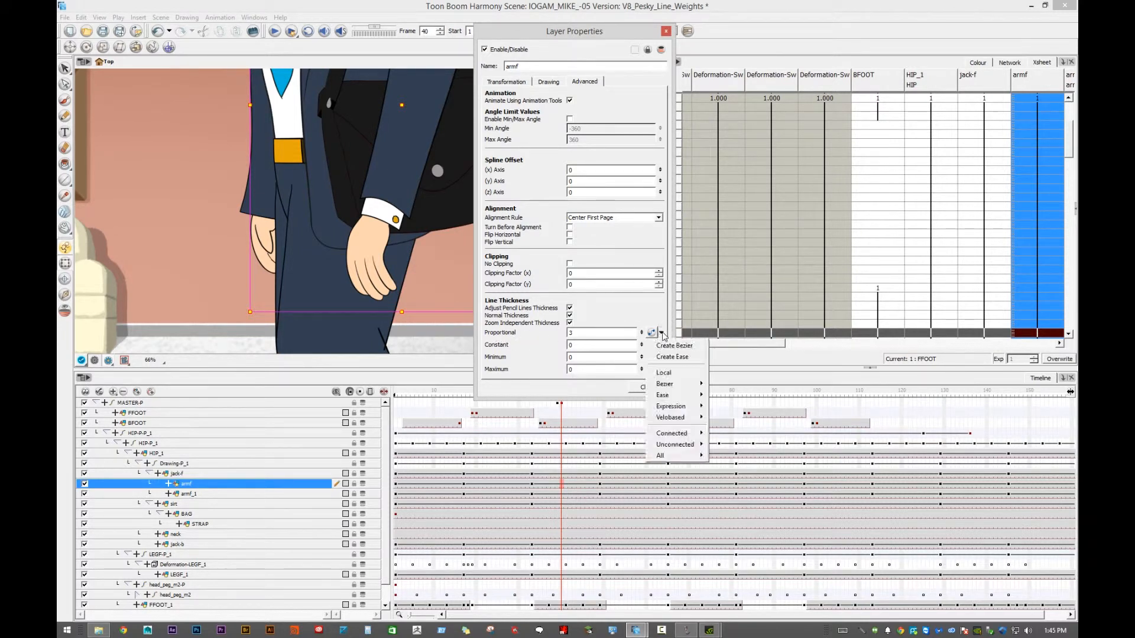
left_click(686, 351)
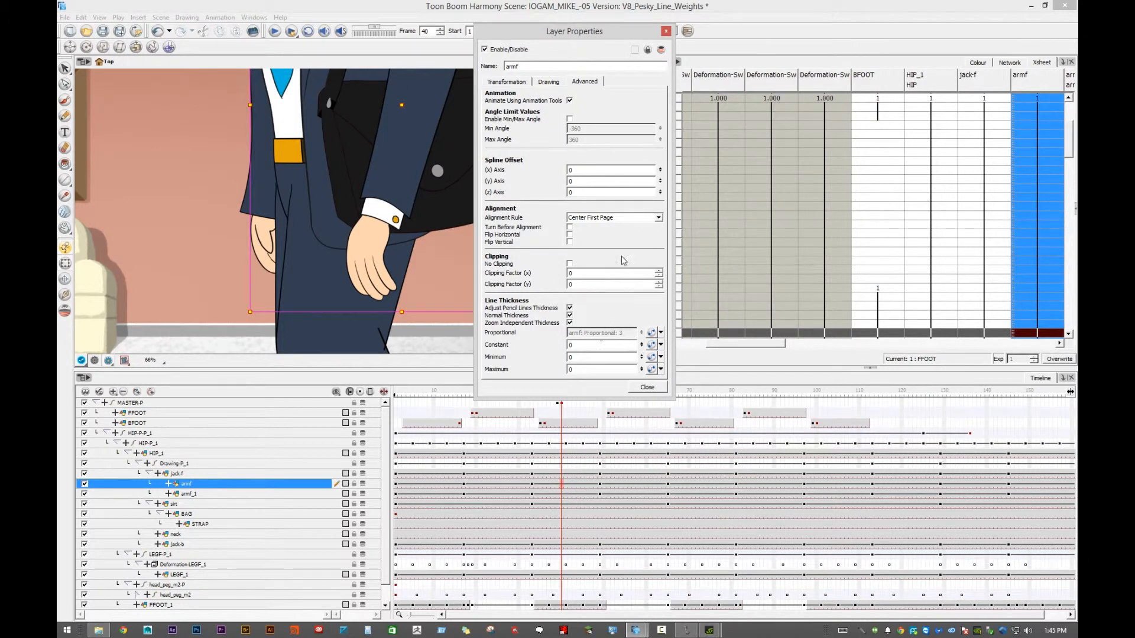
left_click_drag(537, 33, 531, 34)
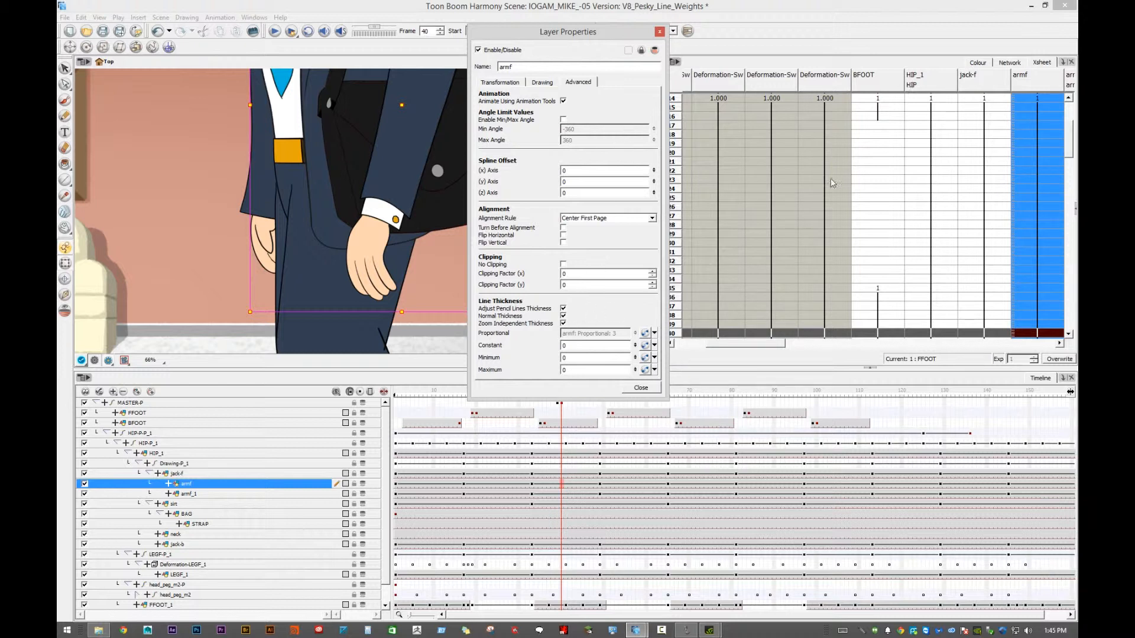
- Apply Share Functions to the armf layer to list its function columns in the Xsheet
left_click(225, 485)
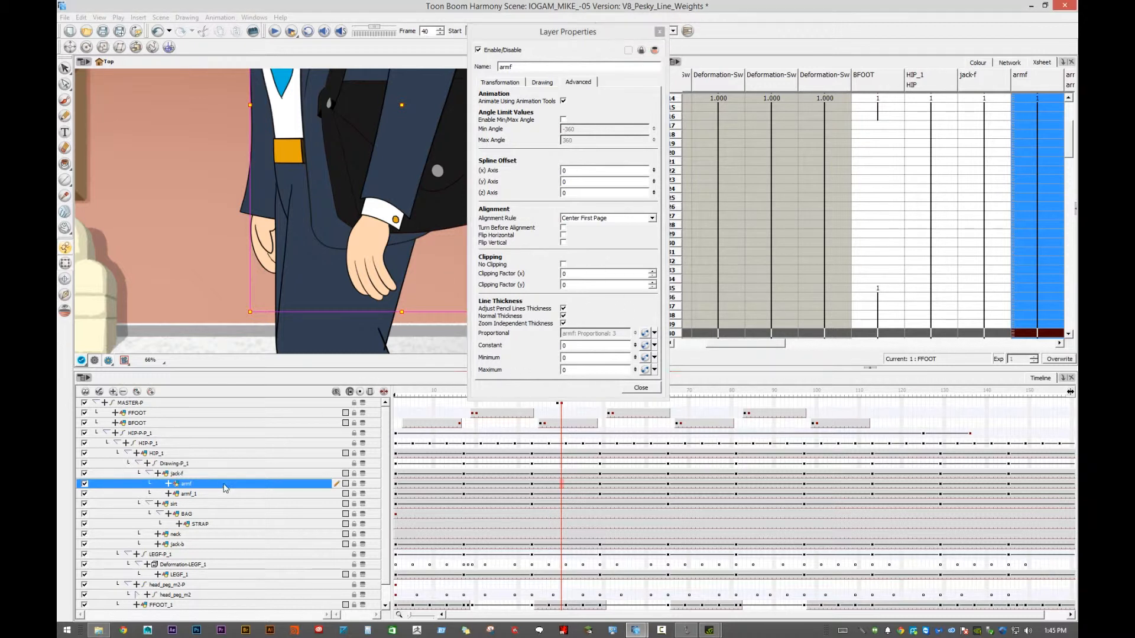
right_click(225, 487)
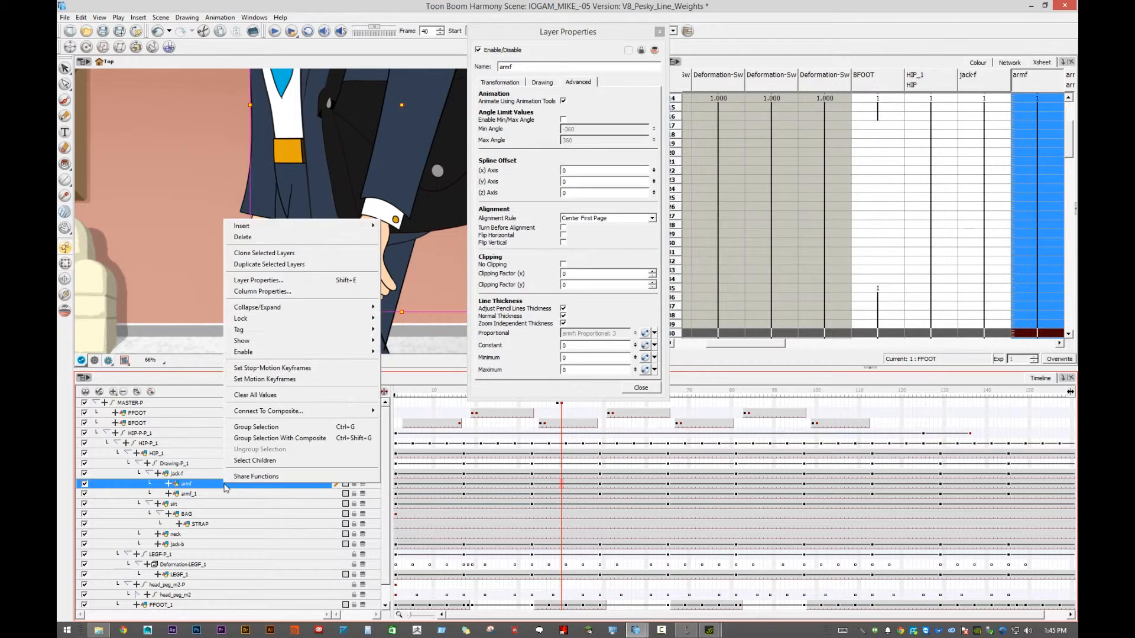
left_click(264, 476)
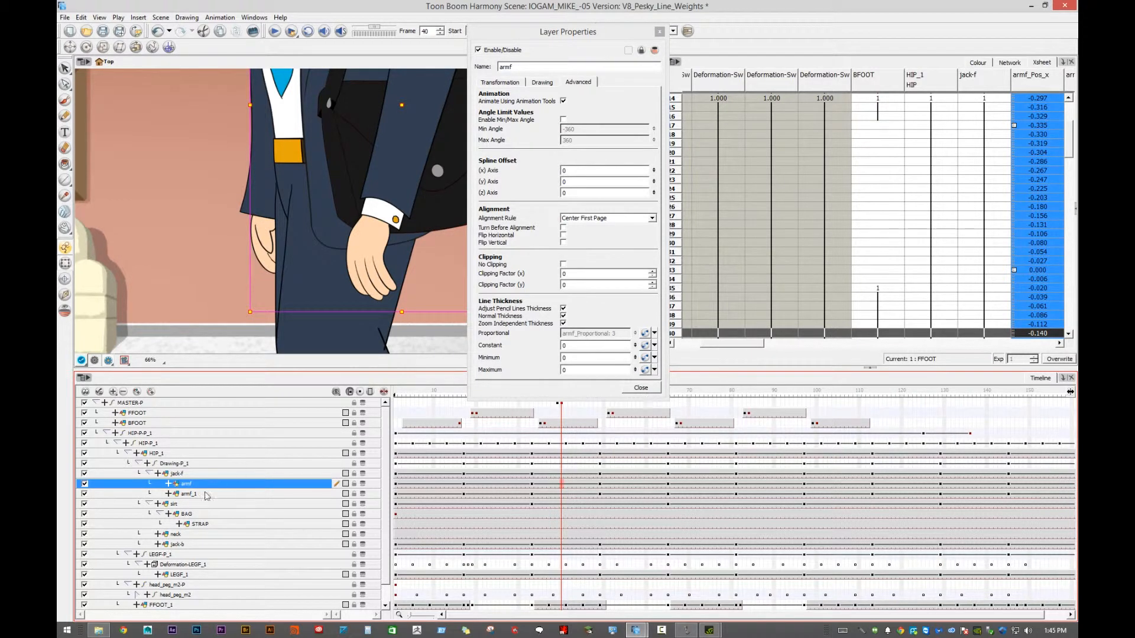
- Find the armf_Proportional column in the Xsheet and widen it to fit its full name
left_click_drag(733, 343, 786, 343)
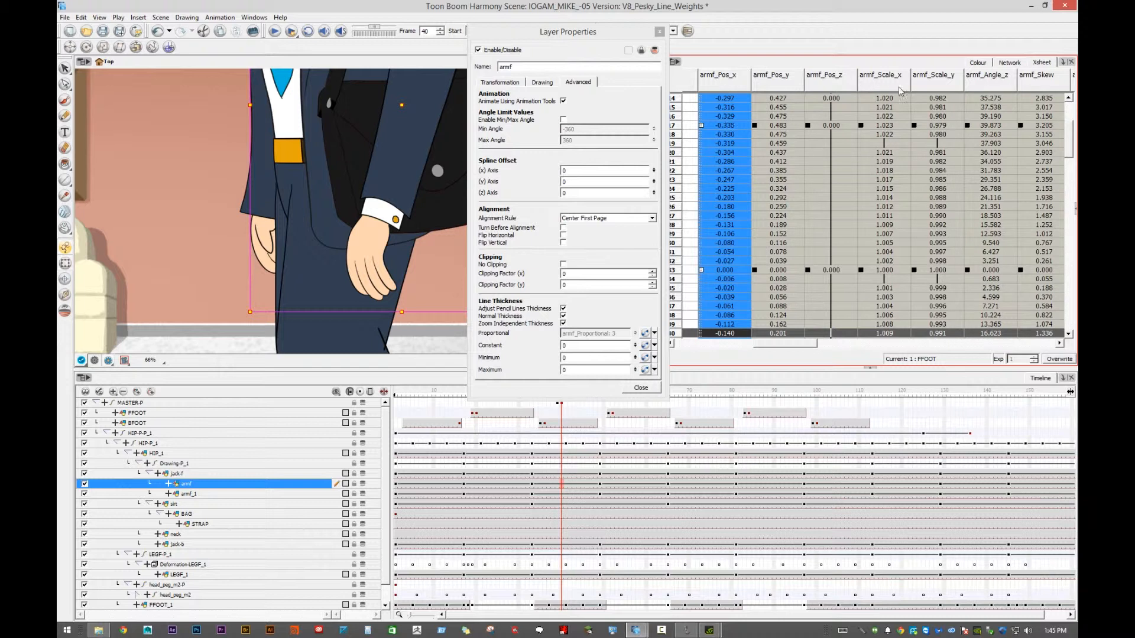
left_click_drag(771, 346, 828, 342)
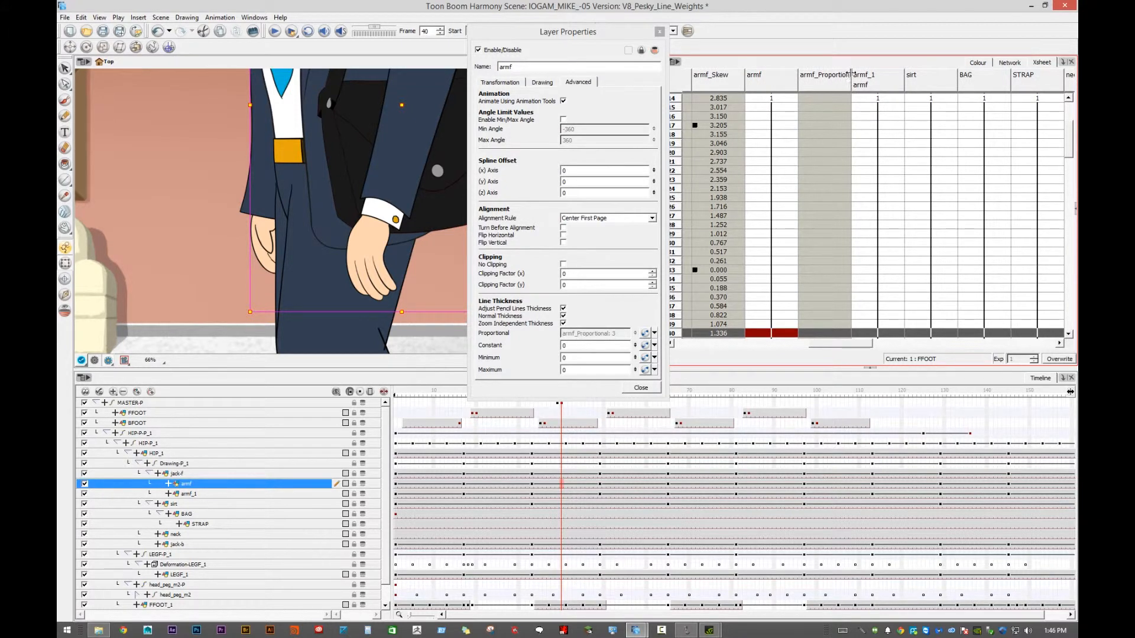
left_click_drag(851, 74, 904, 74)
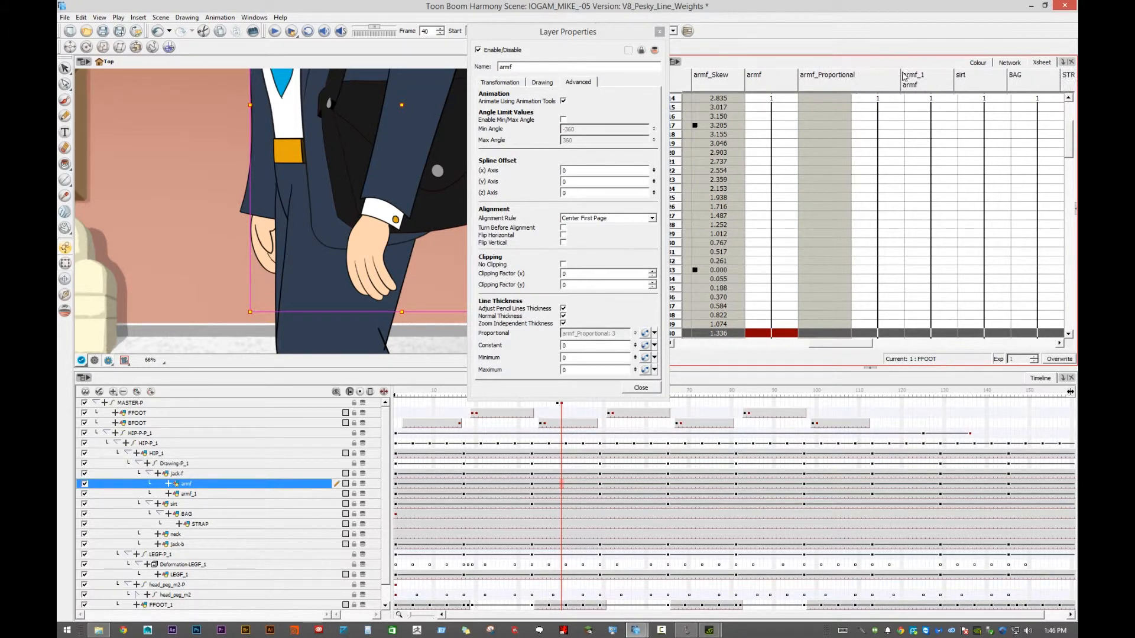
right_click(306, 489)
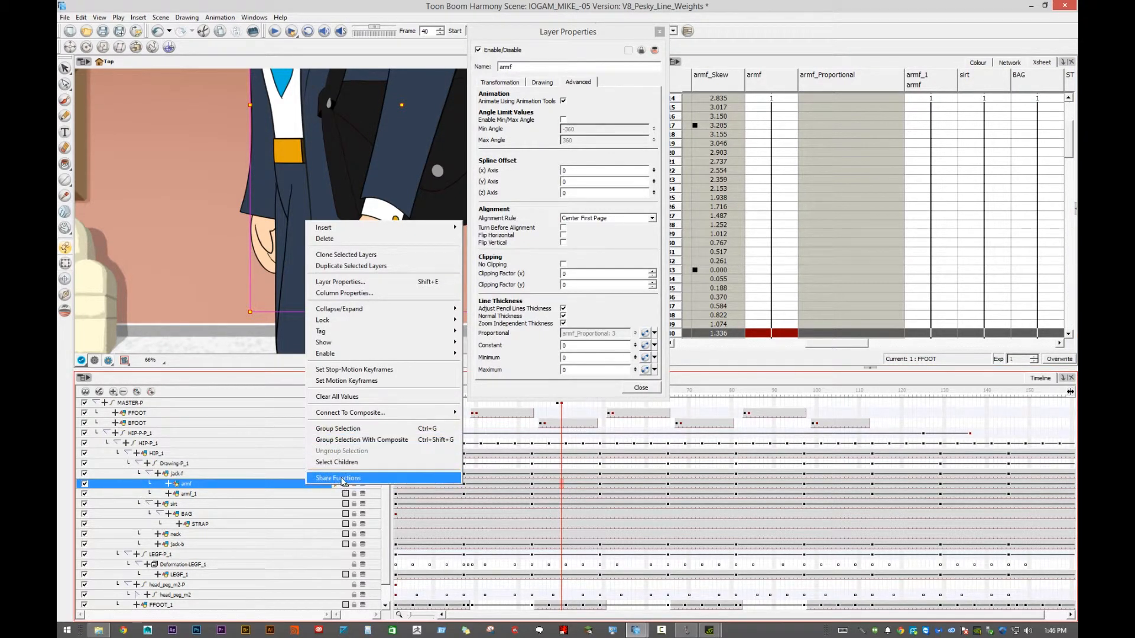
- Apply Share Functions to the armf layer again and close its Layer Properties
left_click(341, 478)
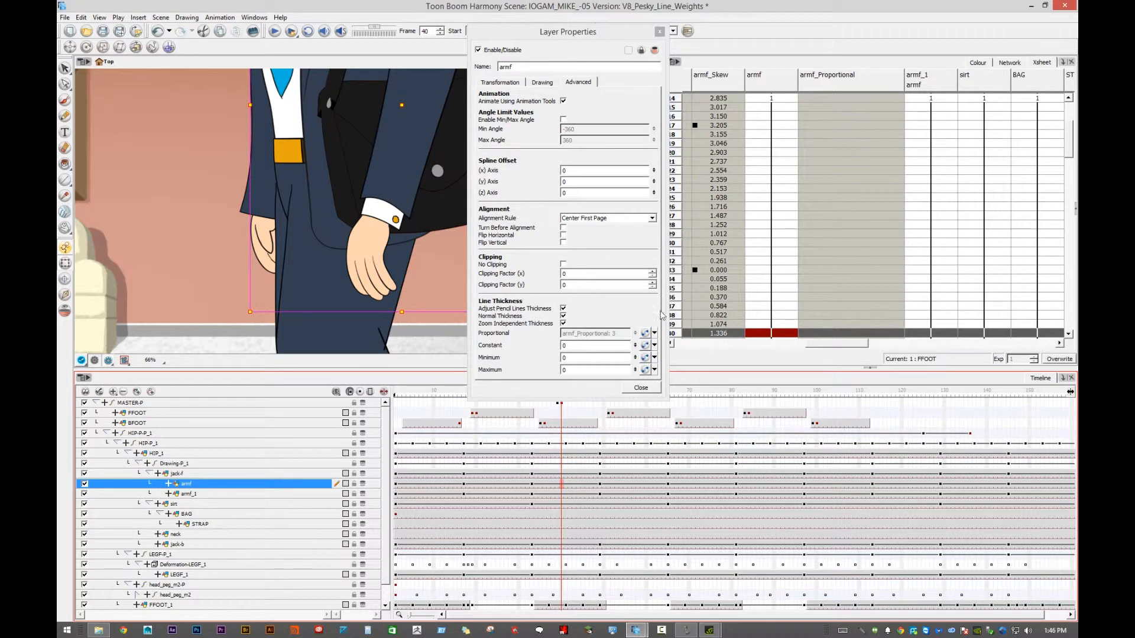
scroll(855, 217, "up", 4)
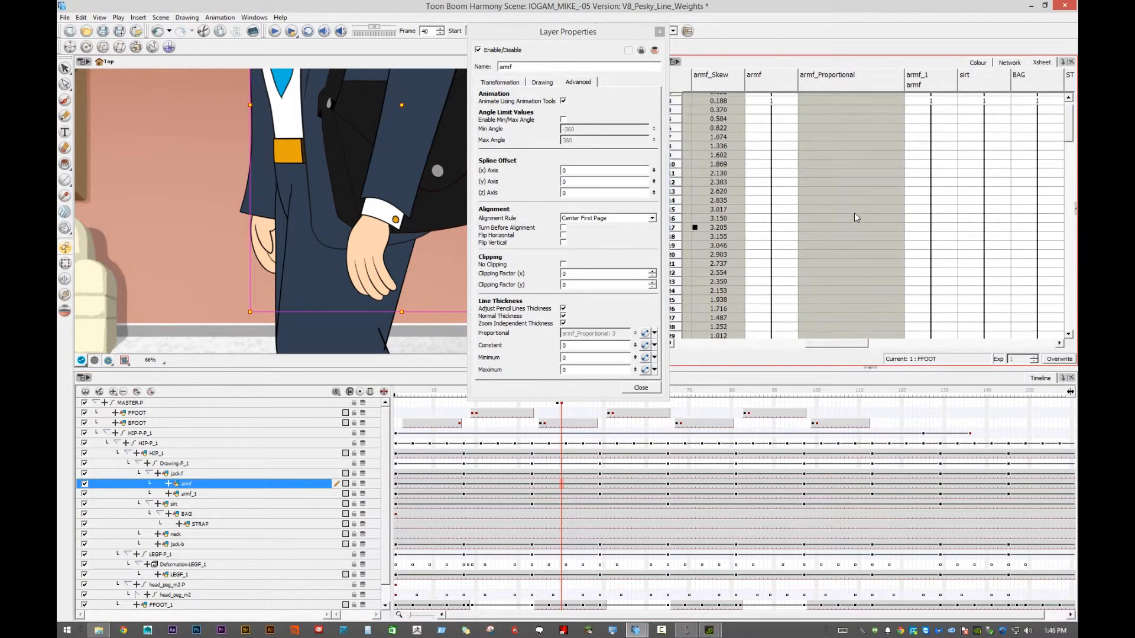
scroll(855, 214, "up", 1)
left_click(856, 214)
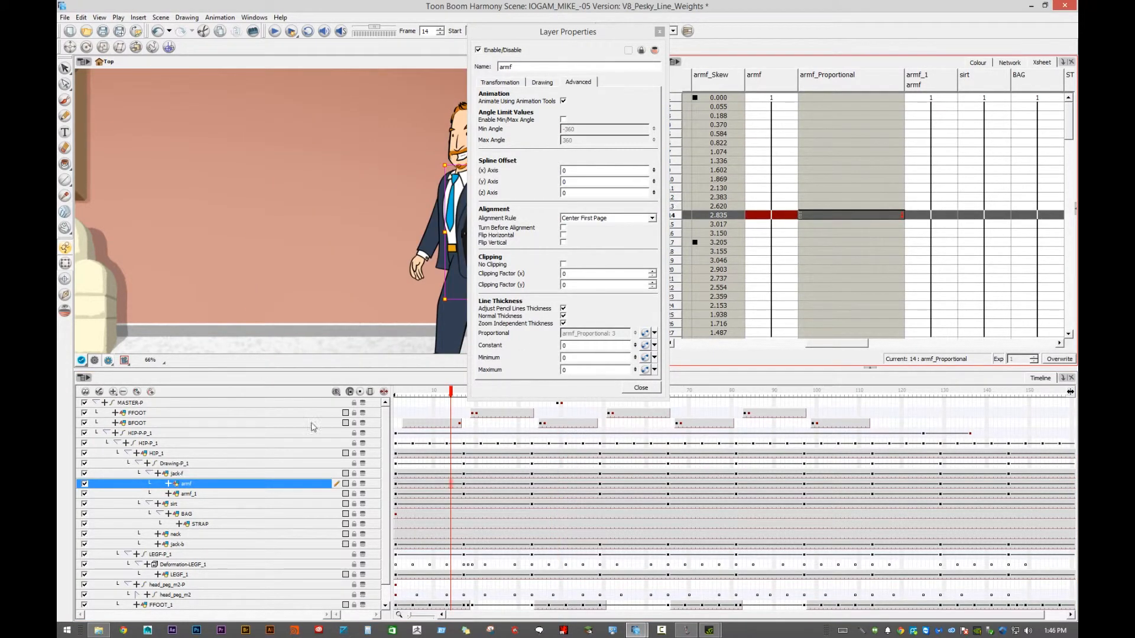
left_click_drag(558, 37, 521, 41)
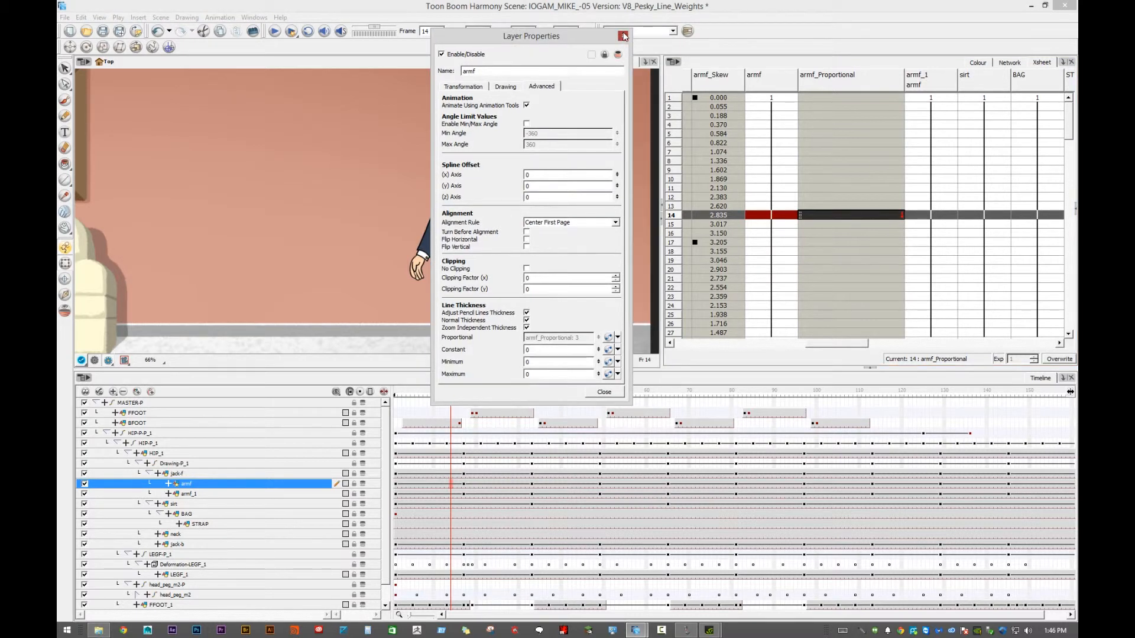
left_click(623, 37)
- Key the armf_Proportional column to 10 at frame 40, where the character is scaled up
left_click(563, 404)
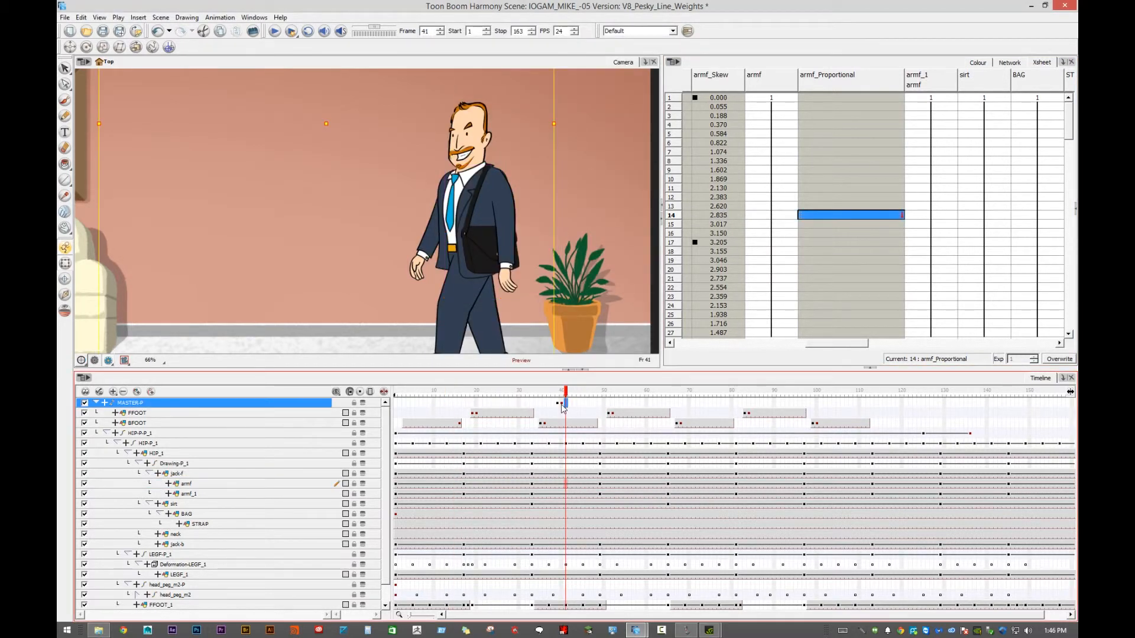
left_click(562, 404)
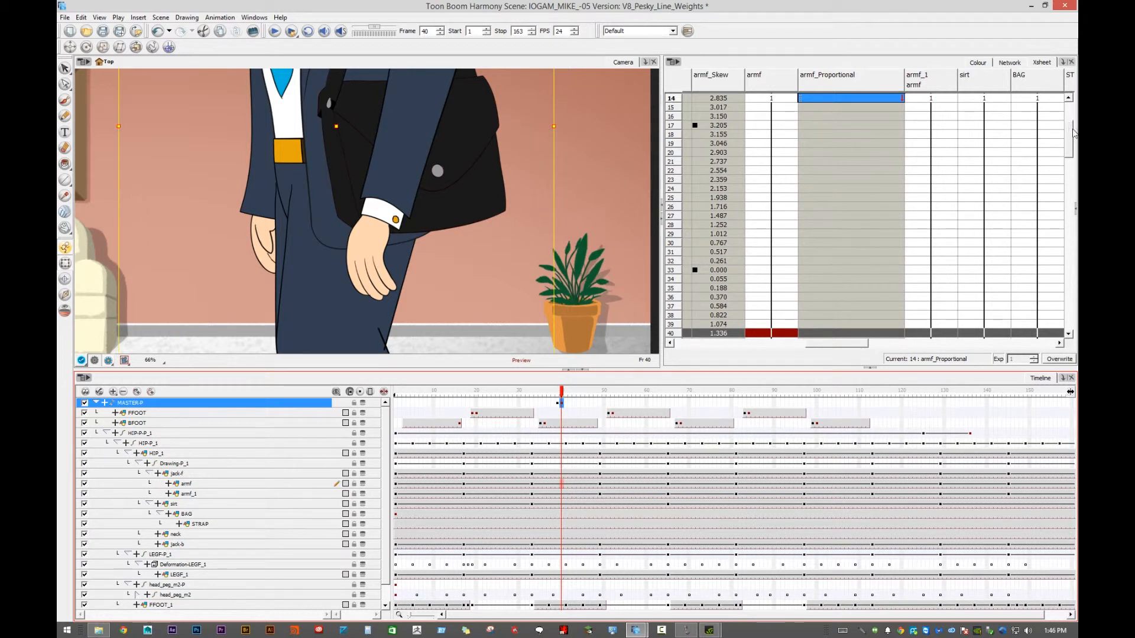
left_click_drag(1071, 133, 1071, 118)
left_click(827, 188)
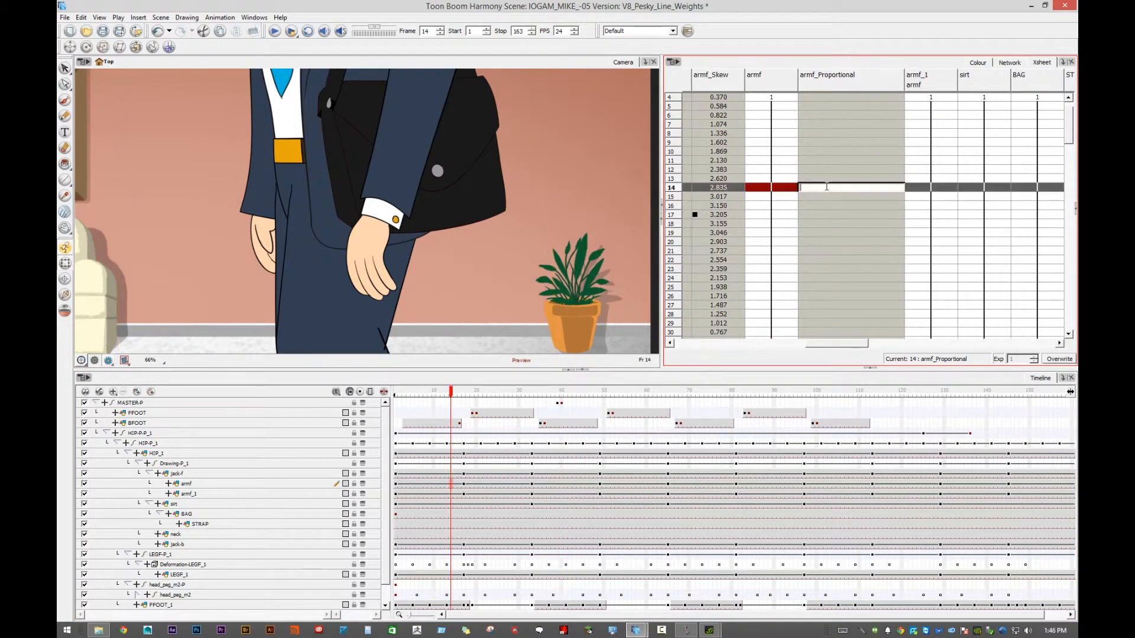
left_click(560, 403)
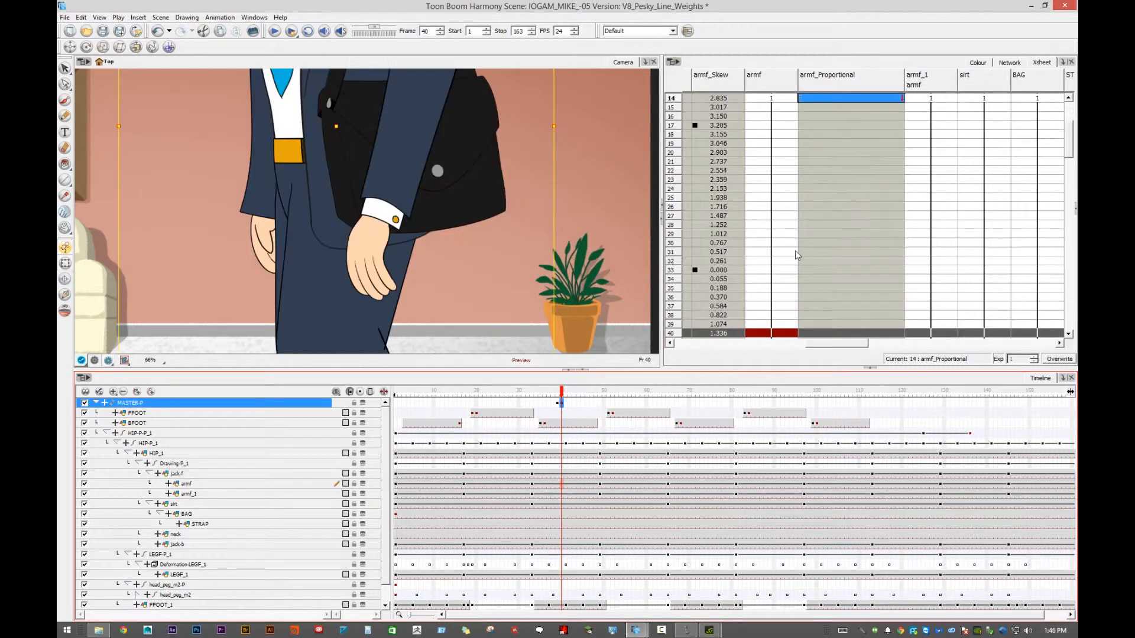
left_click(822, 336)
scroll(853, 306, "down", 3)
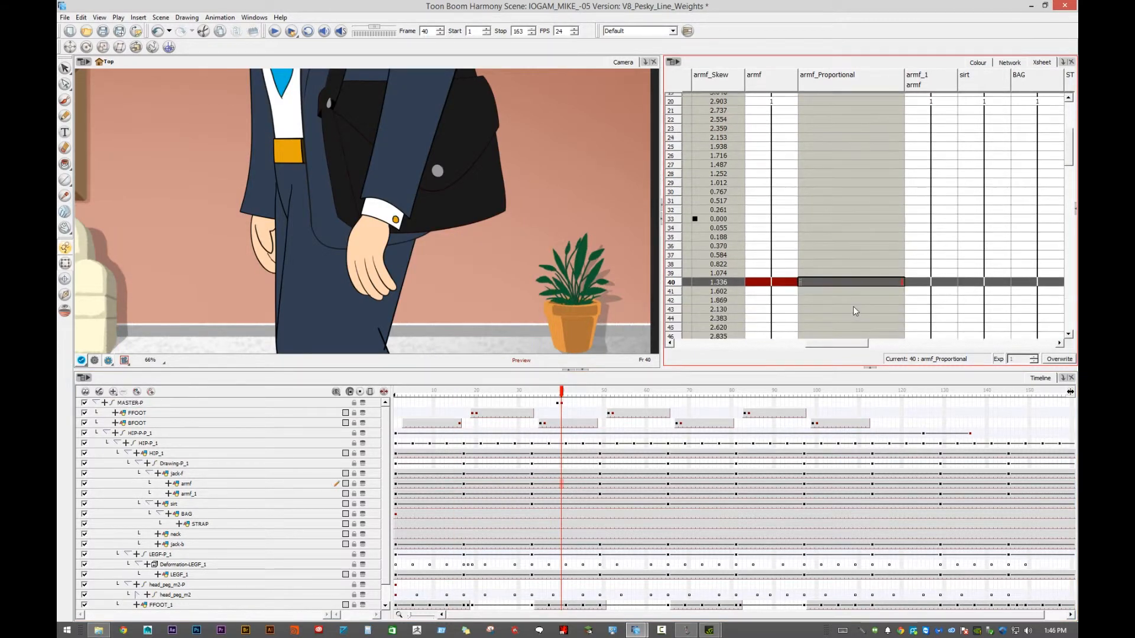
double_click(838, 255)
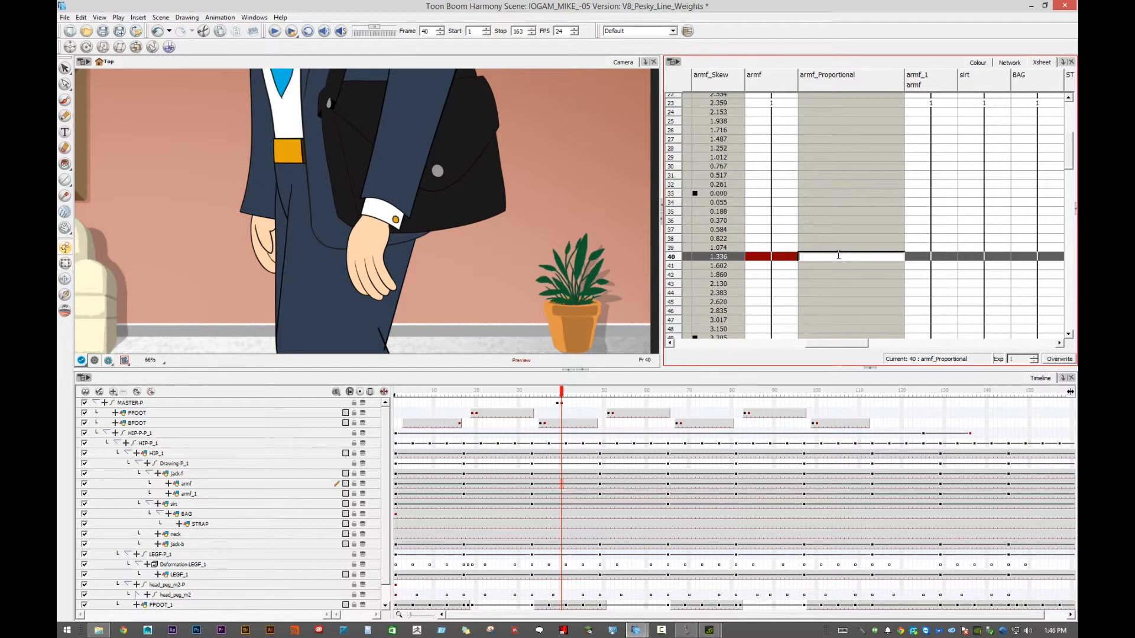
key("Return")
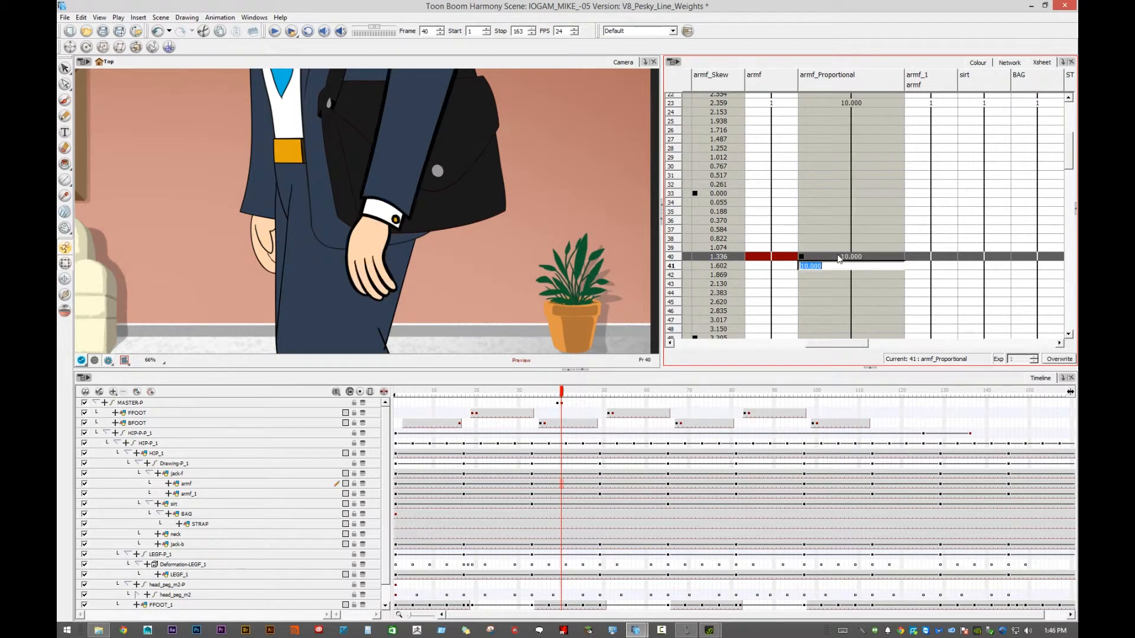
- Try proportional thickness values of 25 and 30 at frame 40 of the armf_Proportional column
double_click(839, 256)
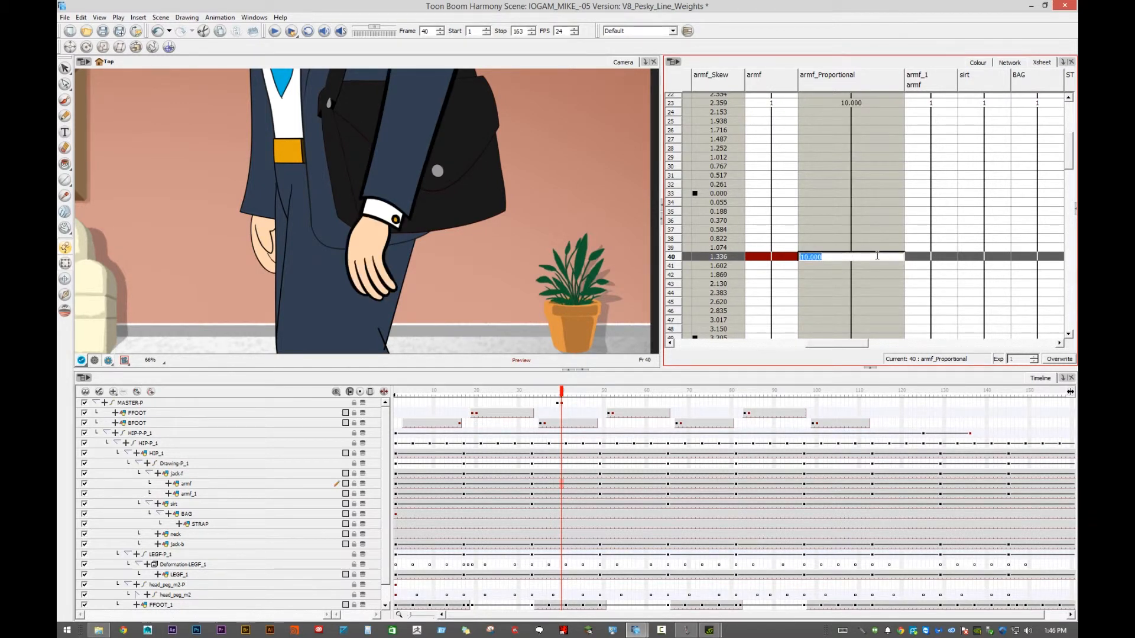
type("25")
key("Return")
left_click(857, 257)
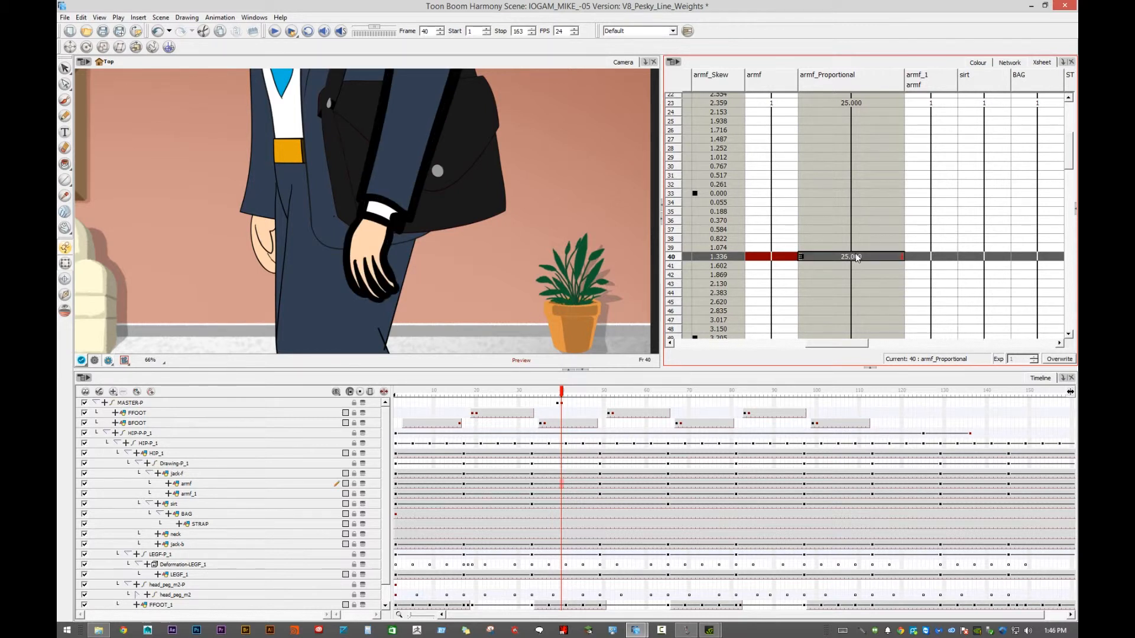
double_click(862, 255)
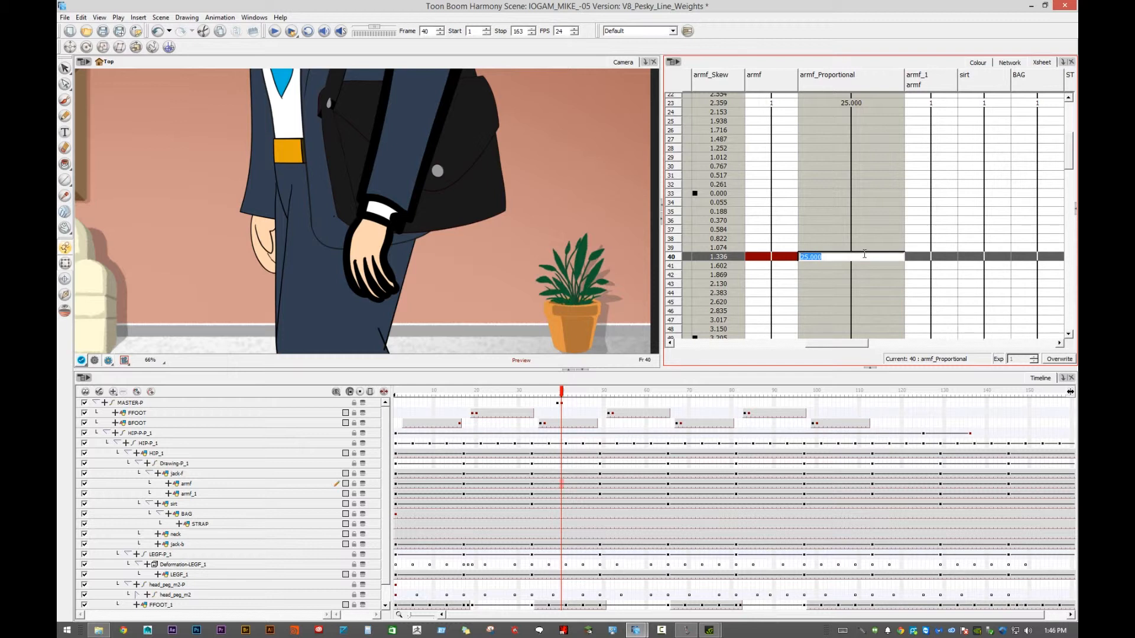
type("30")
key("Return")
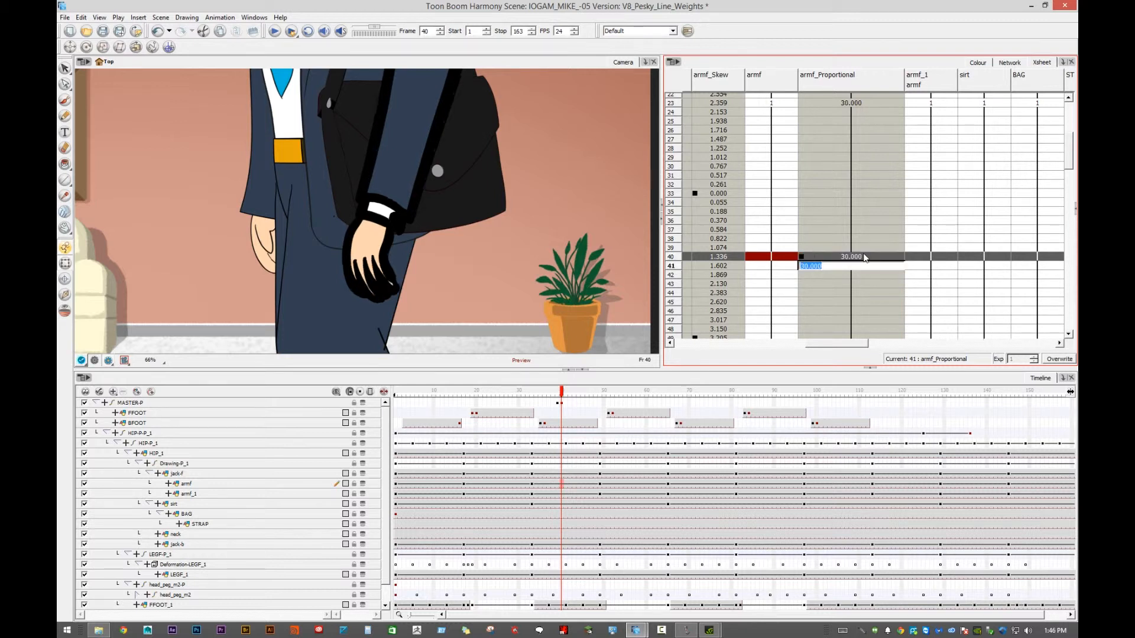
- Set the armf_Proportional keyframe at frame 40 to 15
double_click(864, 255)
type("15")
left_click(858, 260)
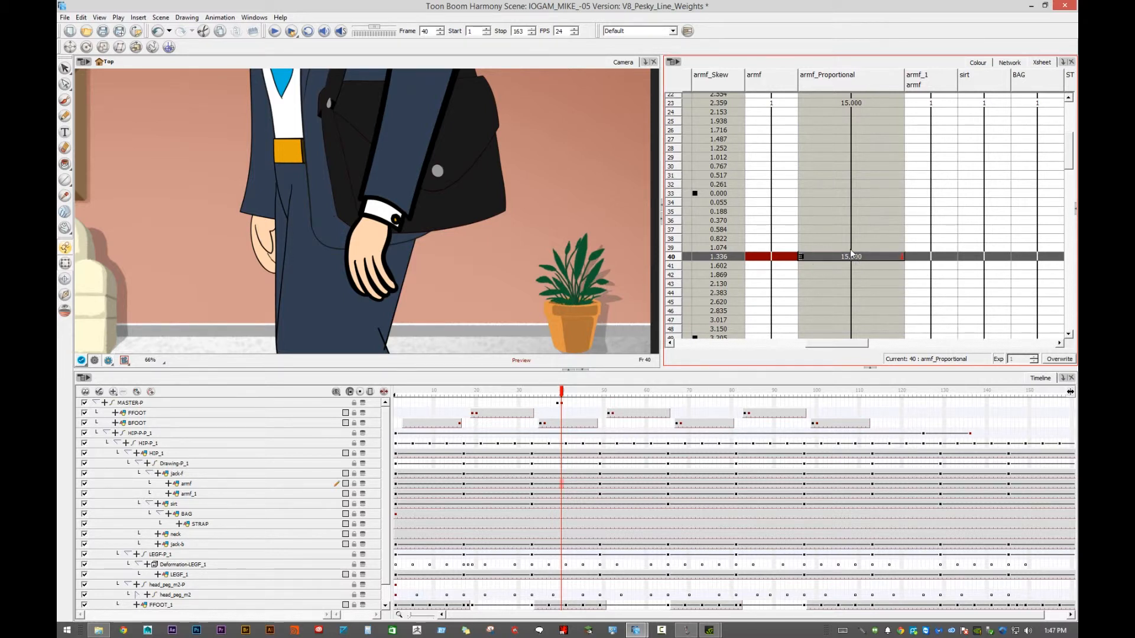
left_click(812, 238)
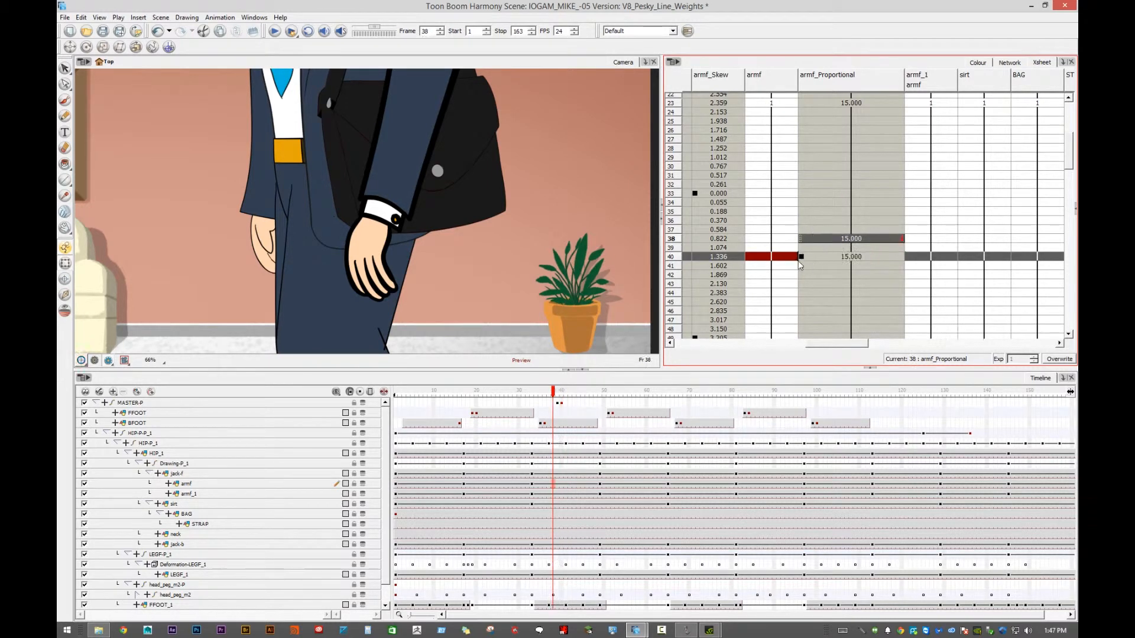
left_click(798, 259)
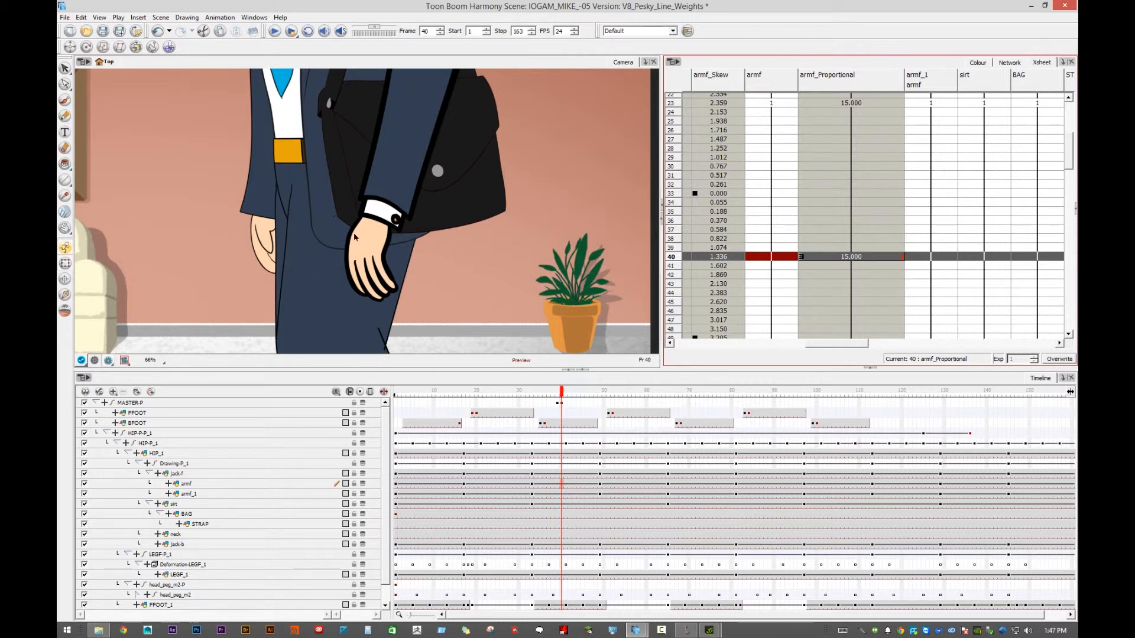
- Link the jack-f layer's Proportional line thickness to the existing armf_Proportional Bezier function
left_click(320, 210)
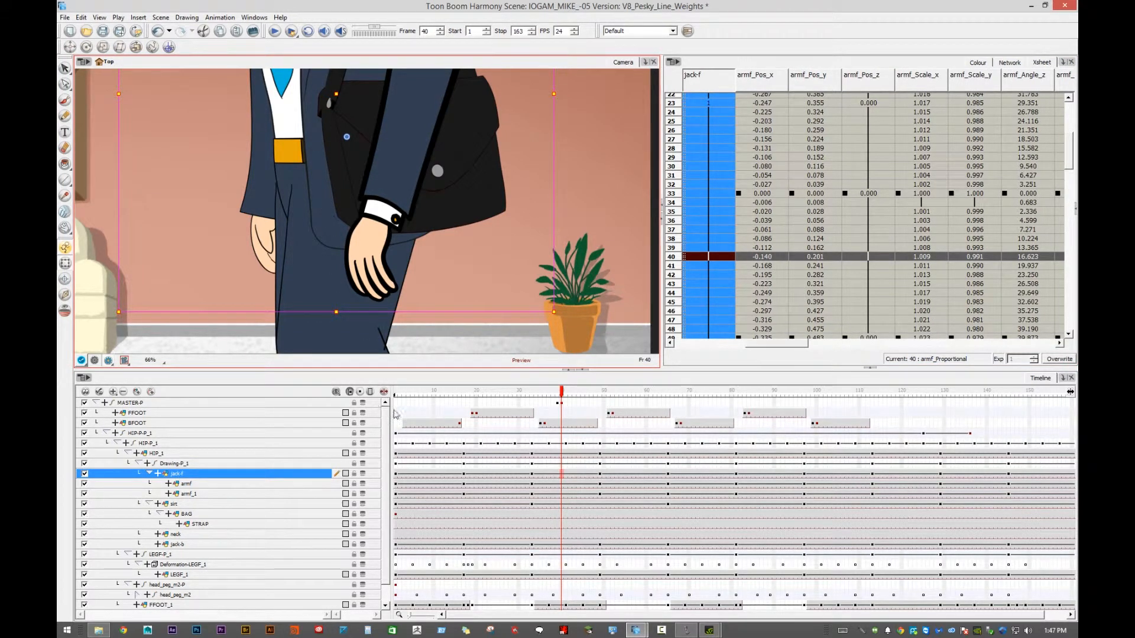
left_click_drag(391, 408, 434, 406)
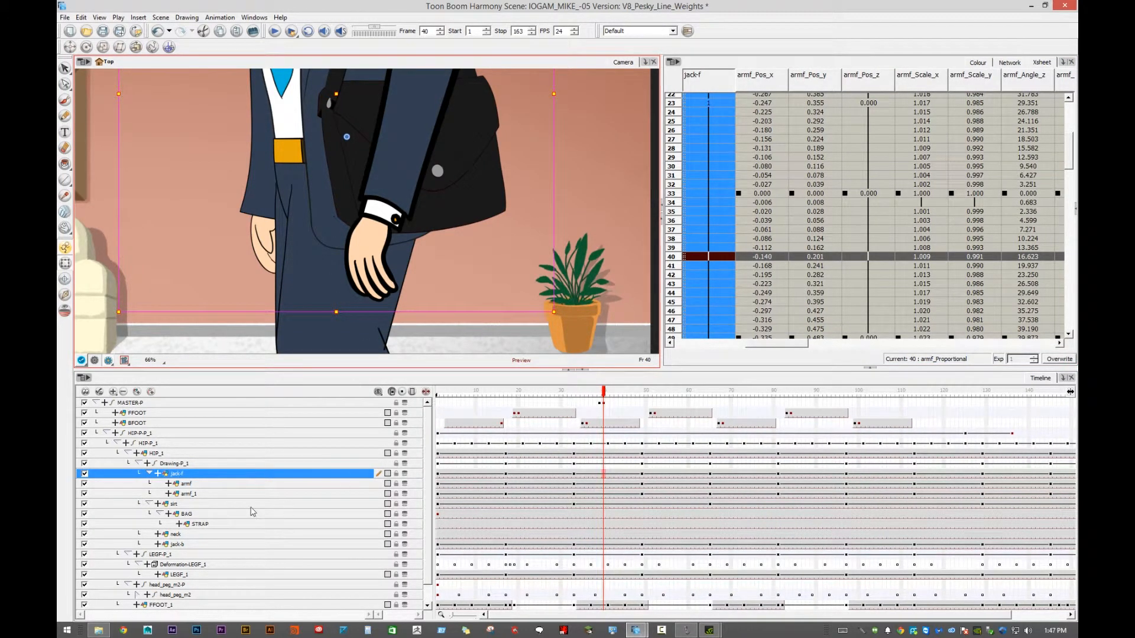
double_click(216, 478)
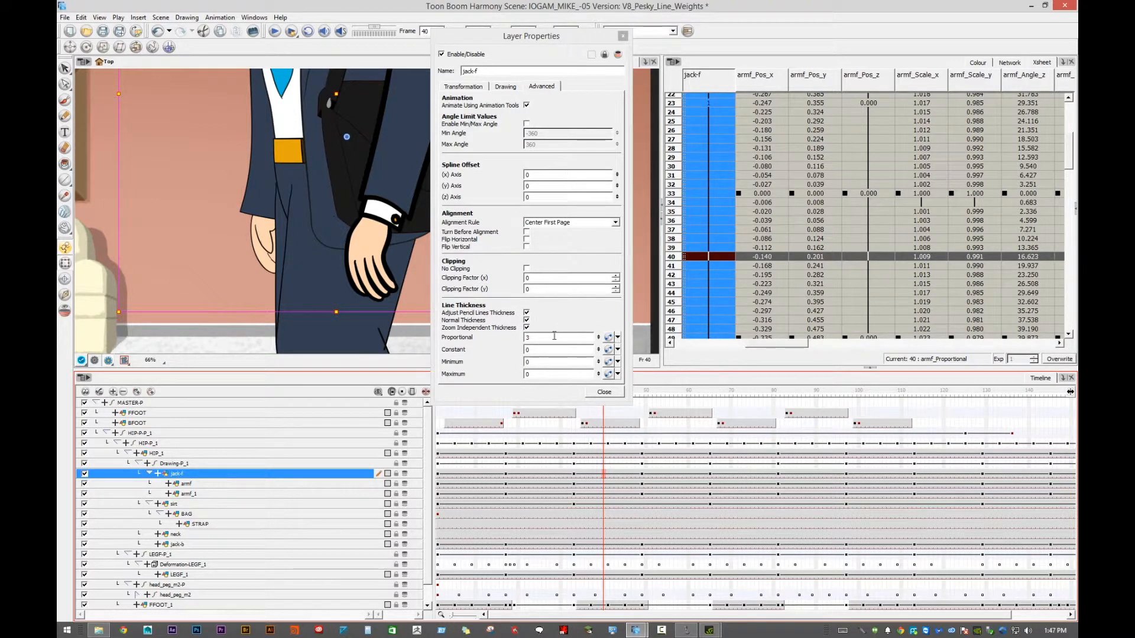
left_click(618, 337)
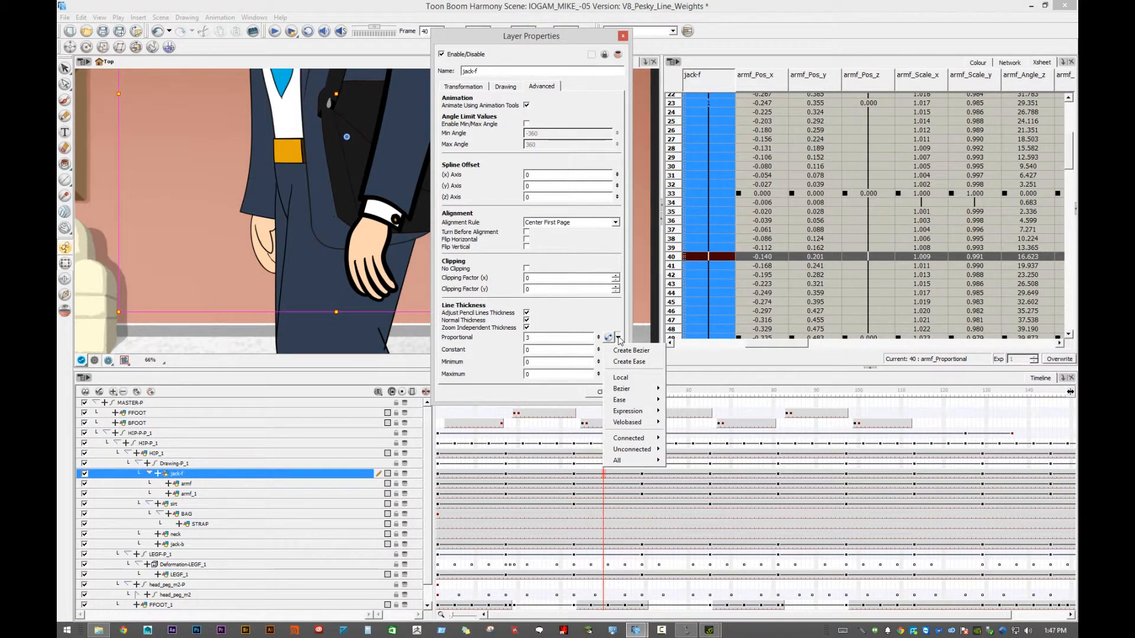
mouse_move(619, 395)
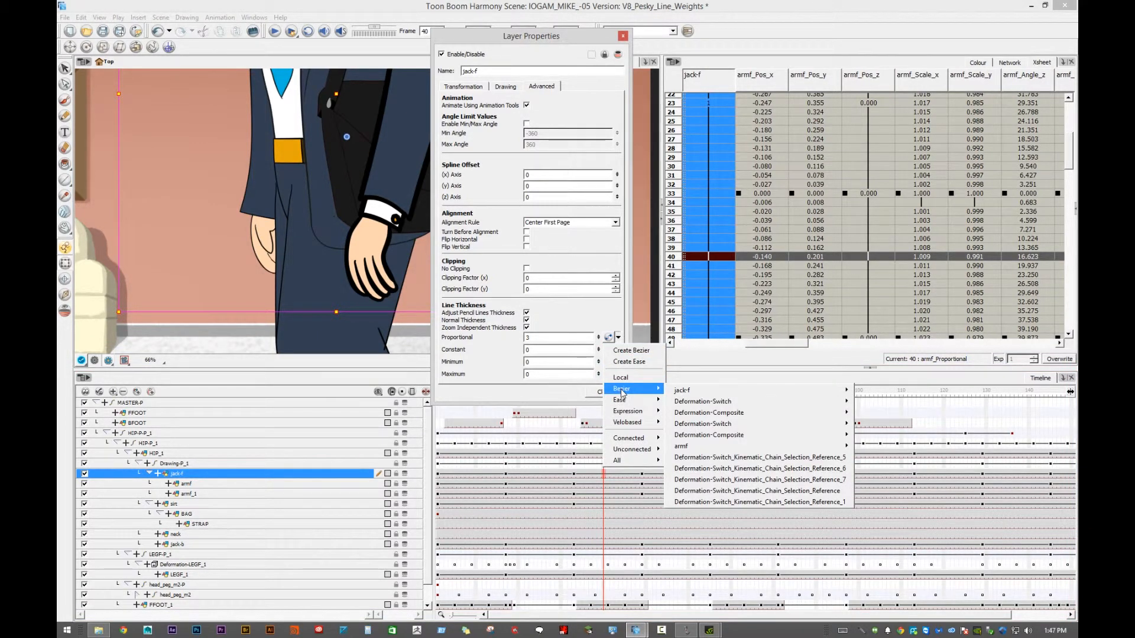
mouse_move(686, 450)
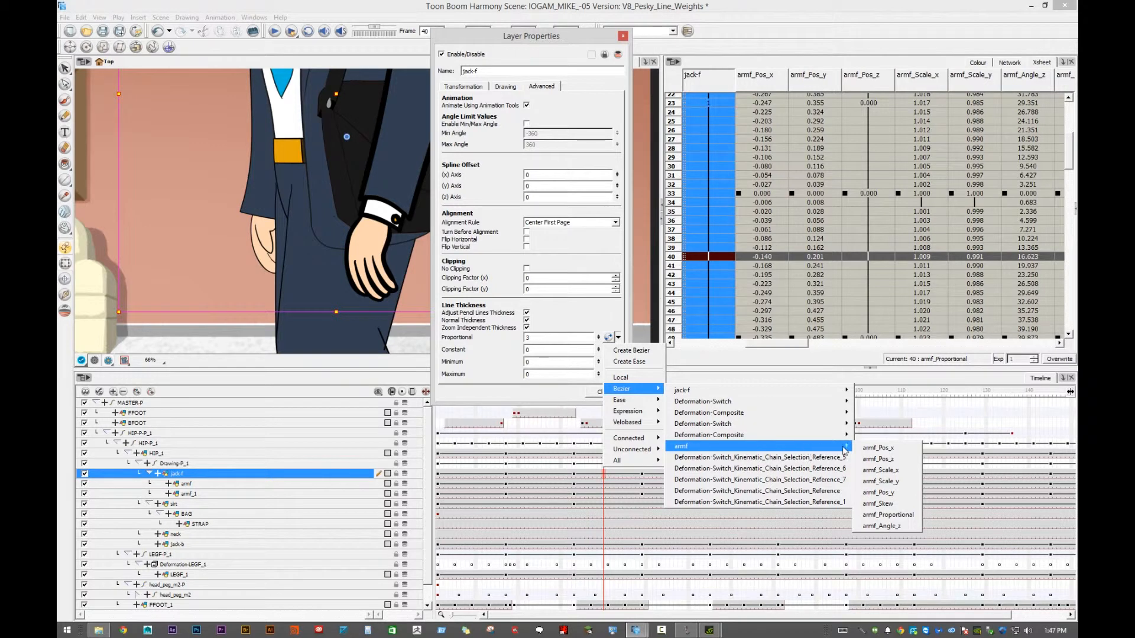
left_click(908, 515)
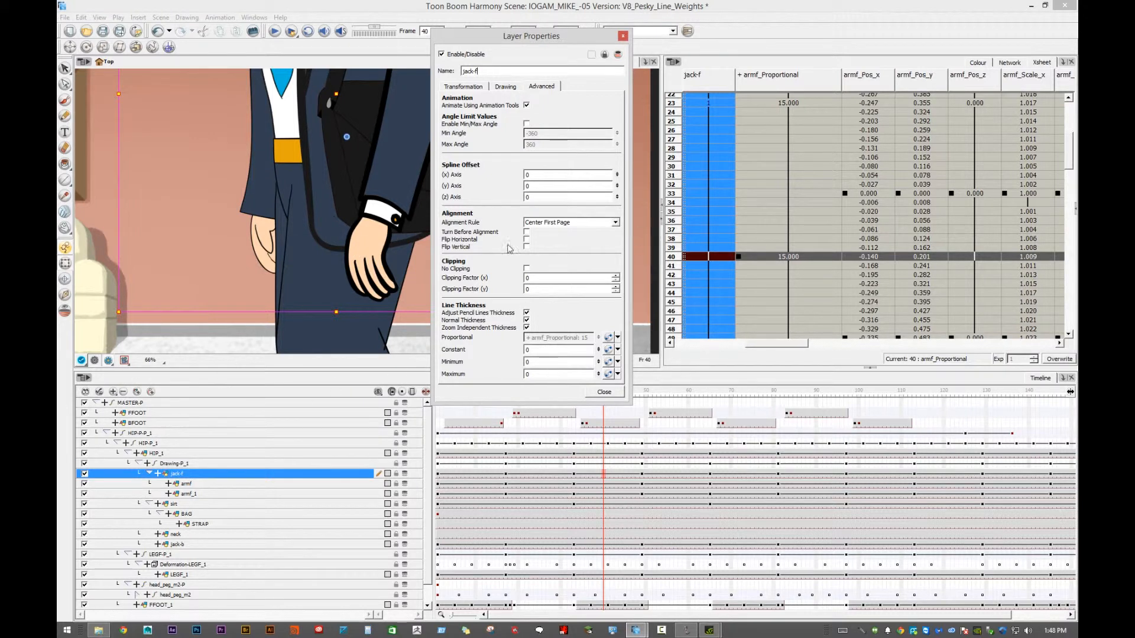
left_click_drag(492, 44, 546, 49)
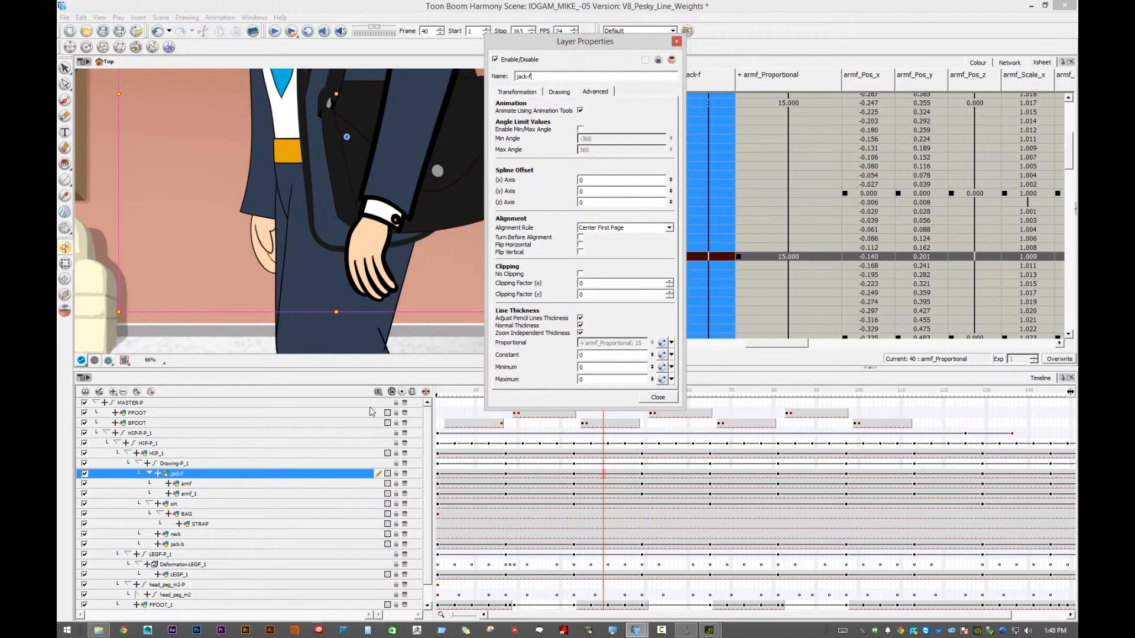
left_click(229, 204)
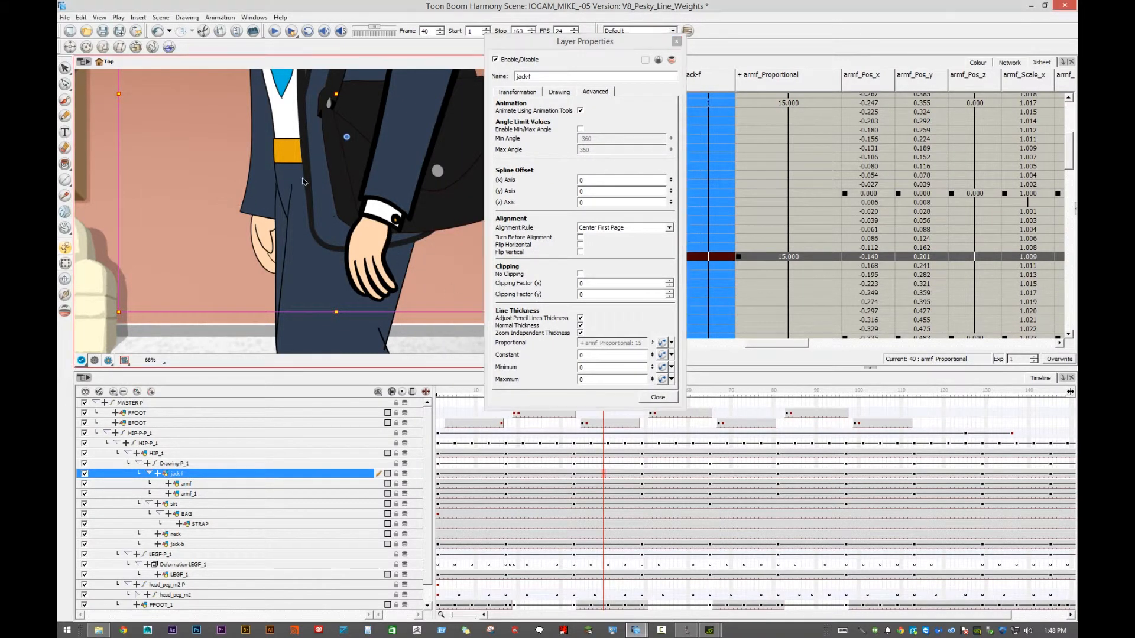
- Link the sirt layer's Proportional line thickness to the existing armf_Proportional Bezier function
left_click_drag(298, 204, 289, 274)
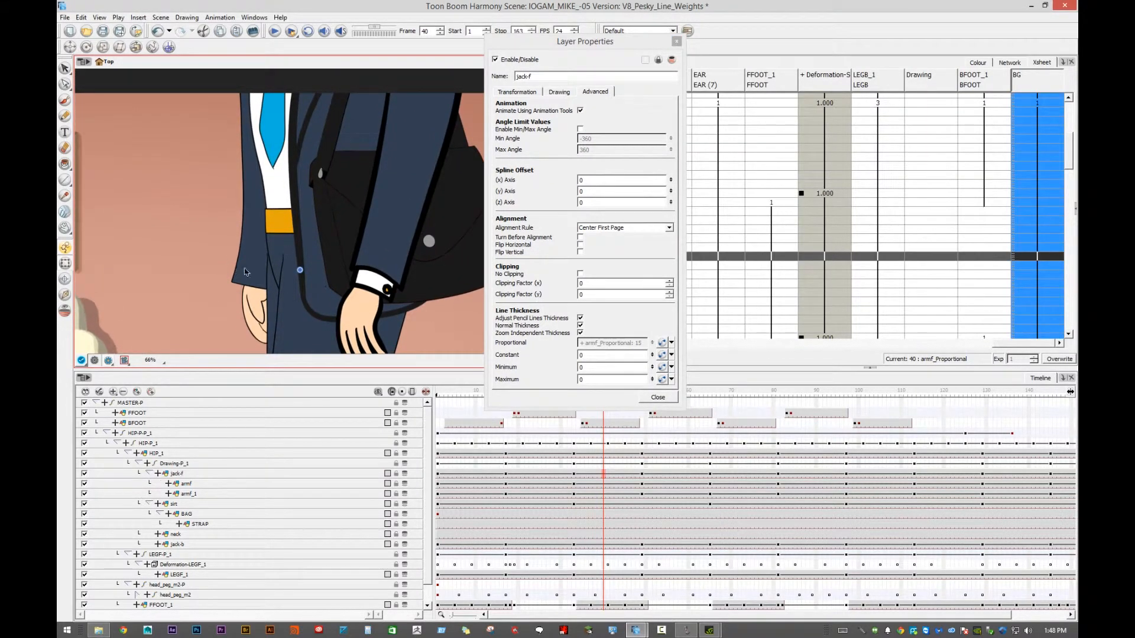
left_click(271, 195)
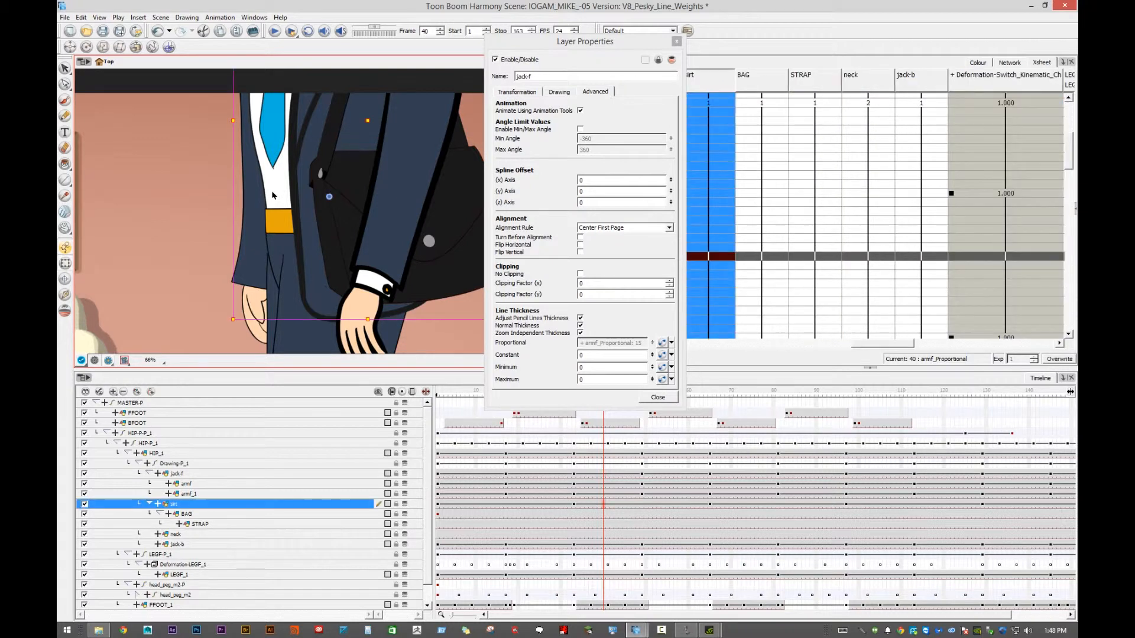
left_click(678, 43)
double_click(296, 506)
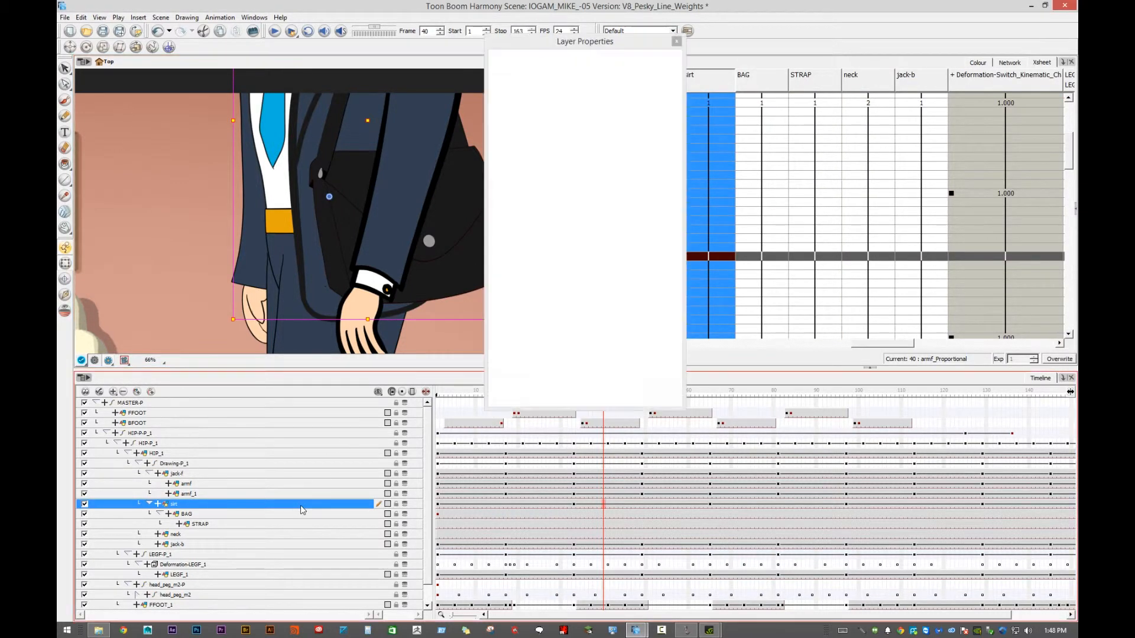
left_click(671, 344)
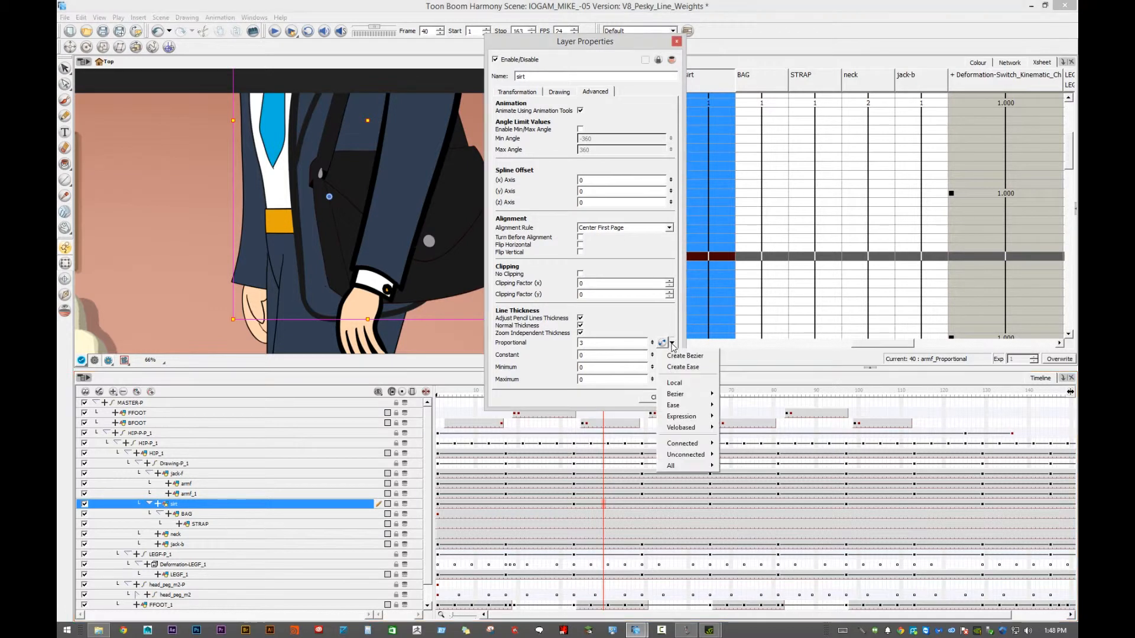
mouse_move(677, 395)
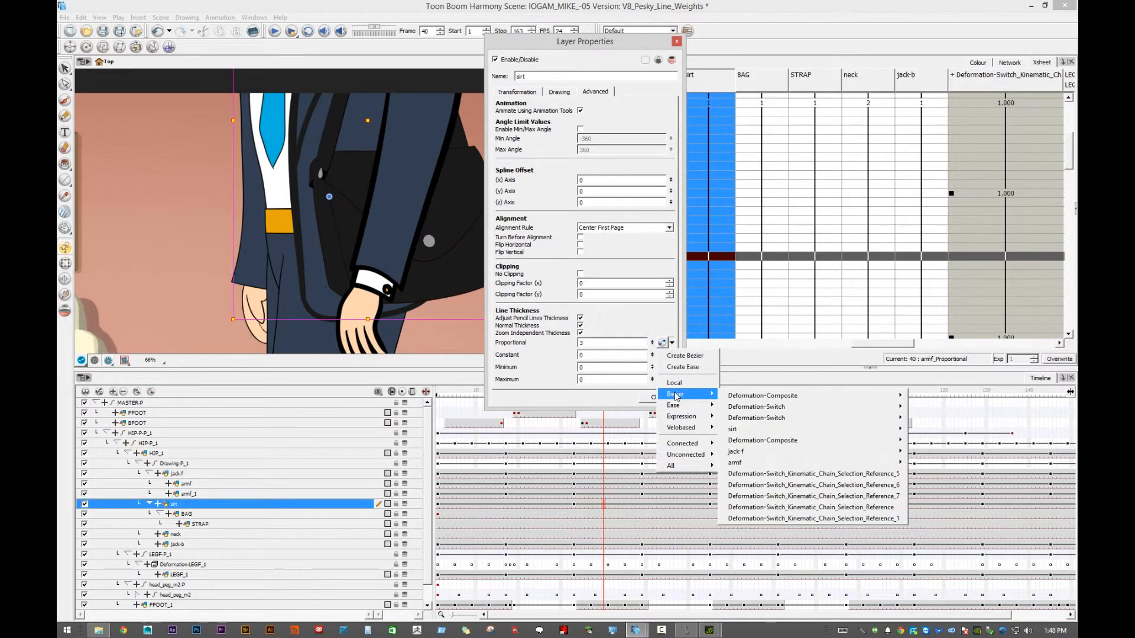
mouse_move(831, 466)
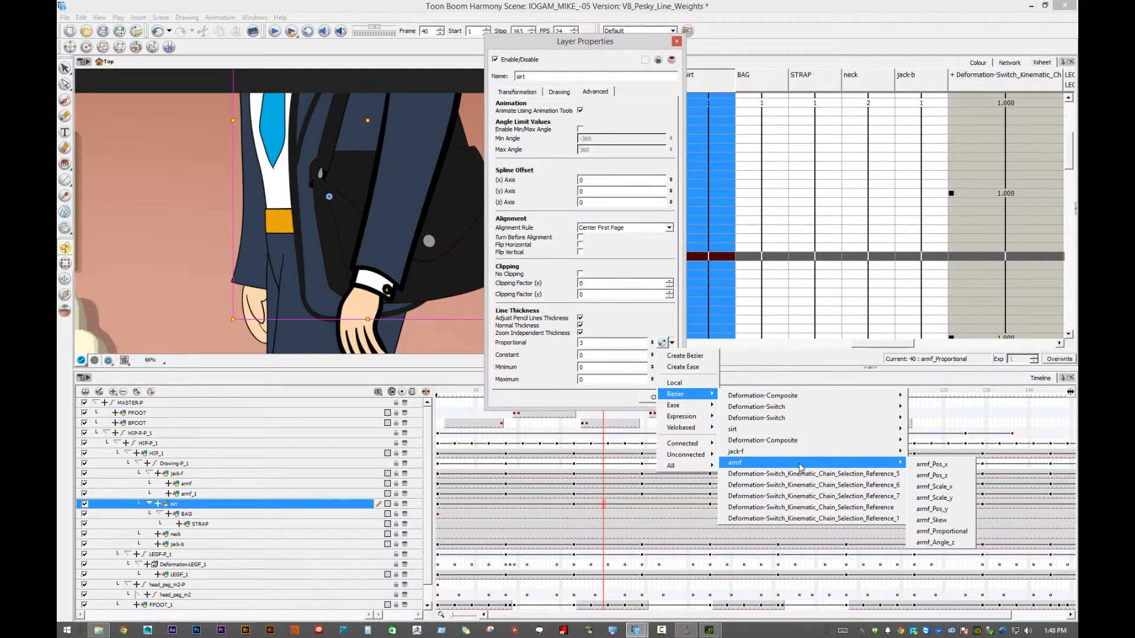
mouse_move(776, 455)
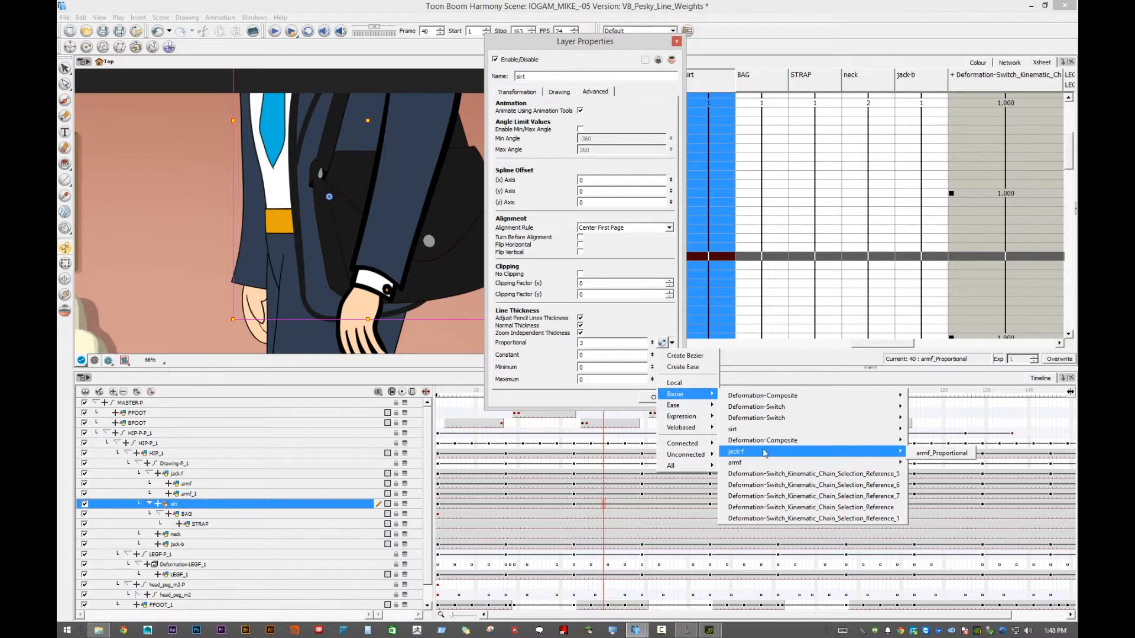
mouse_move(758, 432)
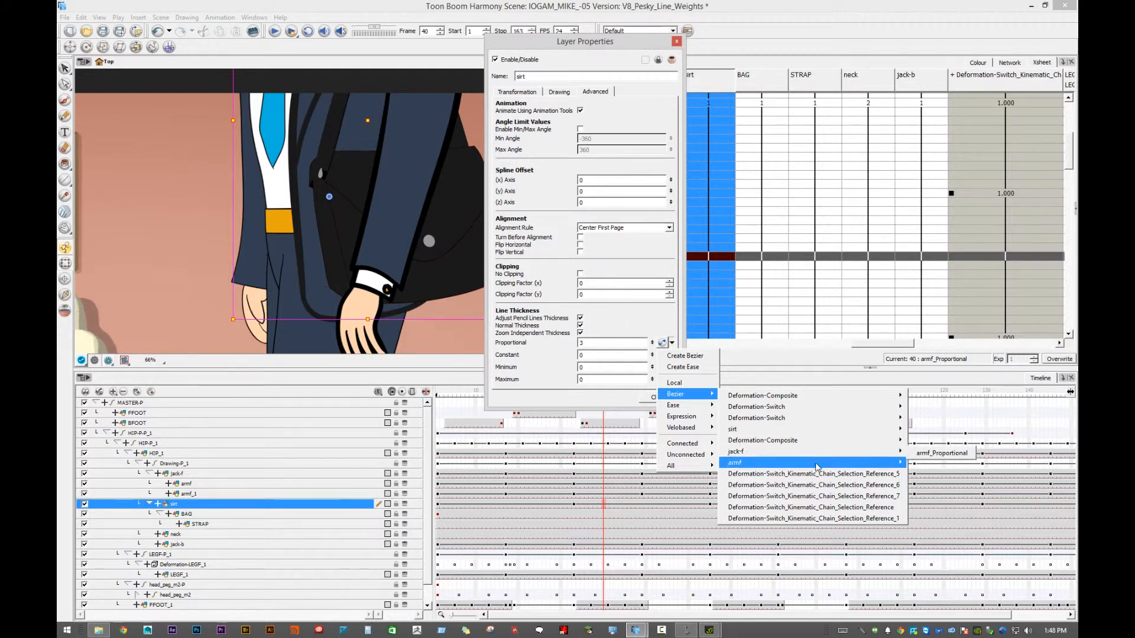
mouse_move(875, 465)
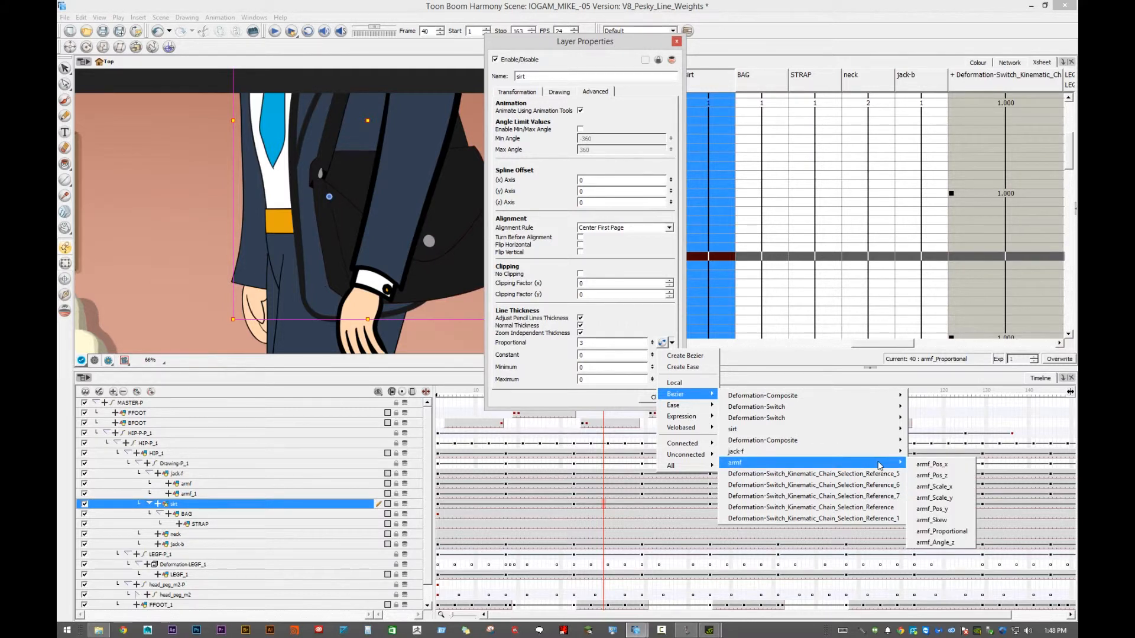
left_click(953, 537)
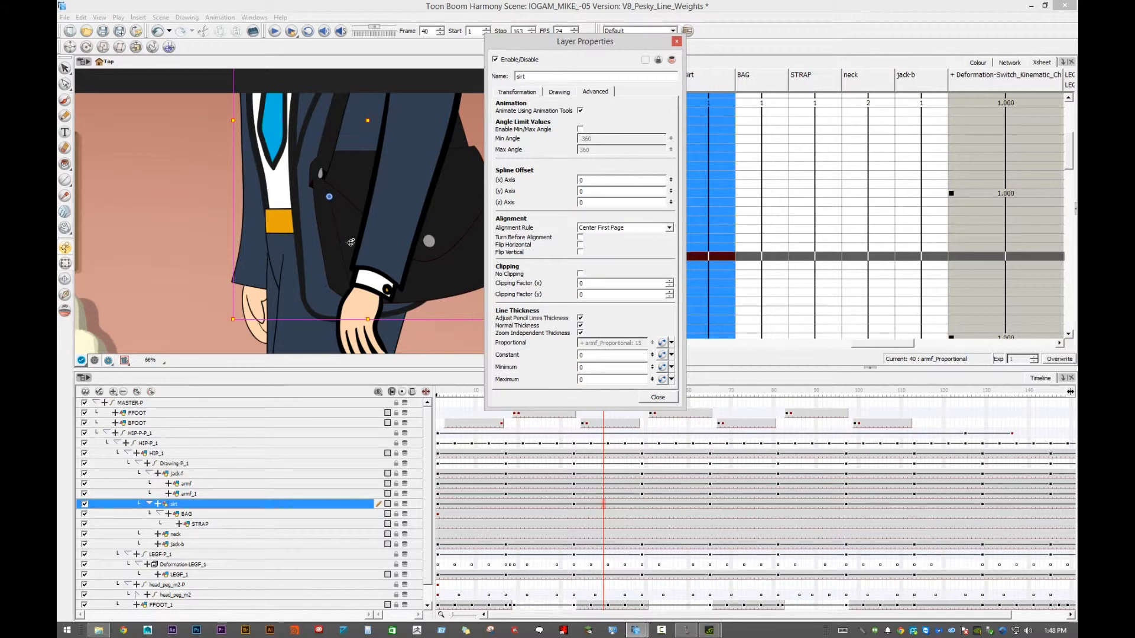
- Link the jack-b layer's Proportional line thickness to the shared armf_Proportional Bezier function
left_click(243, 285)
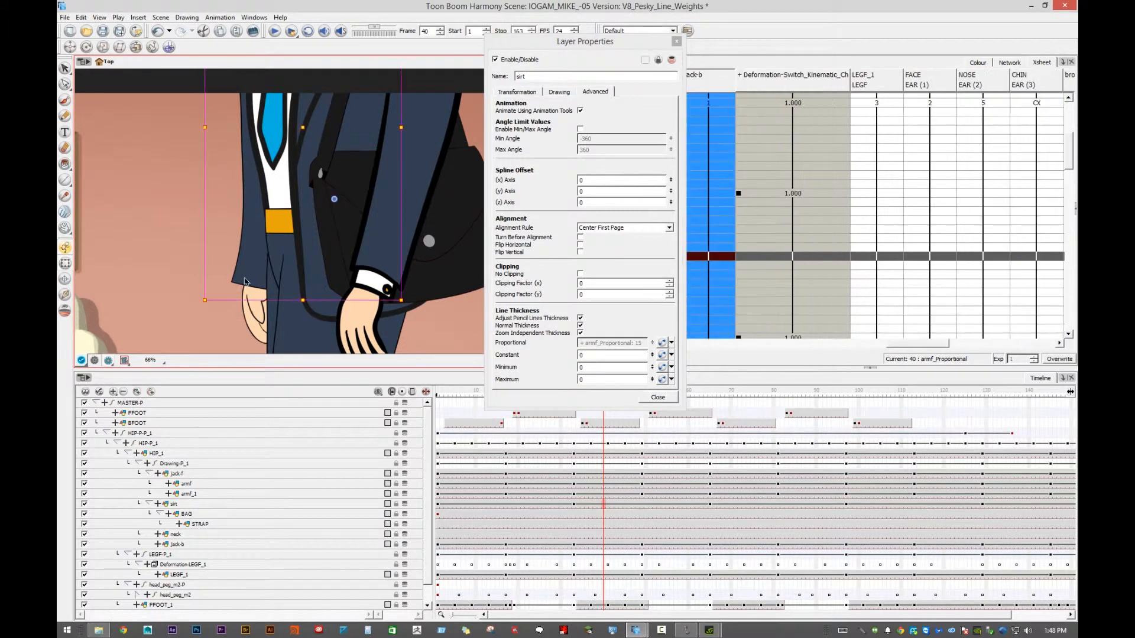
left_click(238, 540)
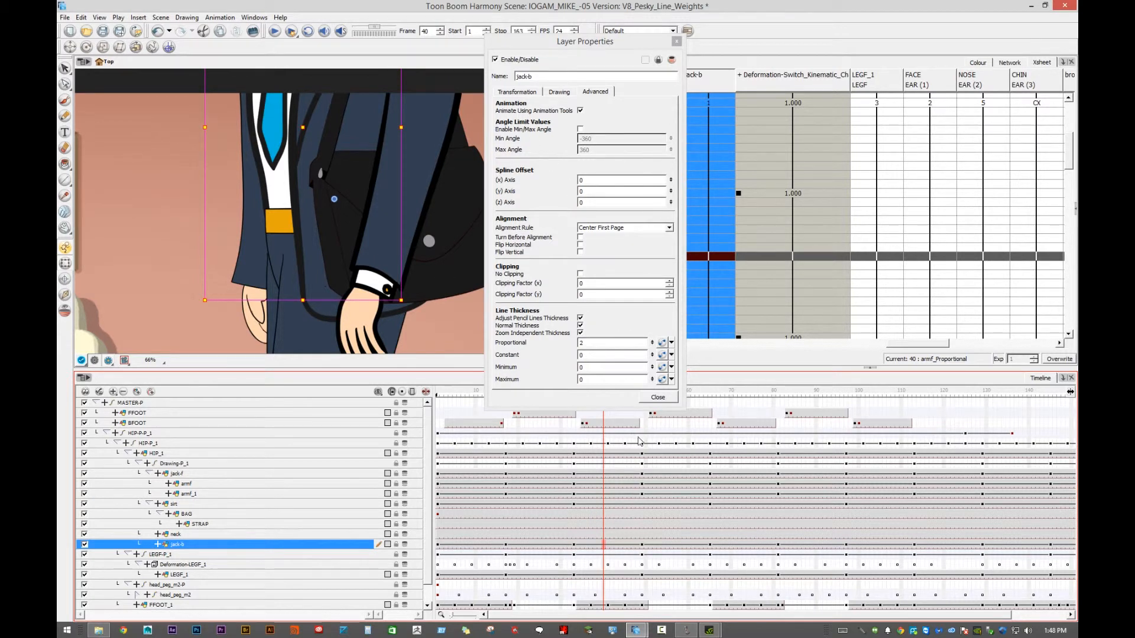
left_click(672, 343)
left_click(671, 344)
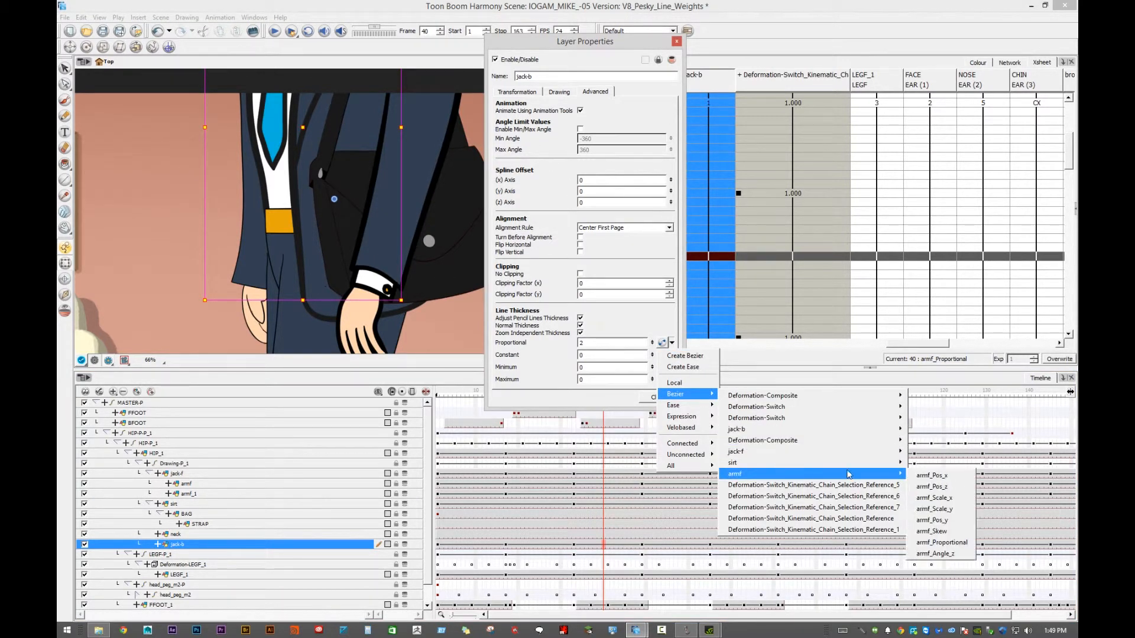
left_click(941, 542)
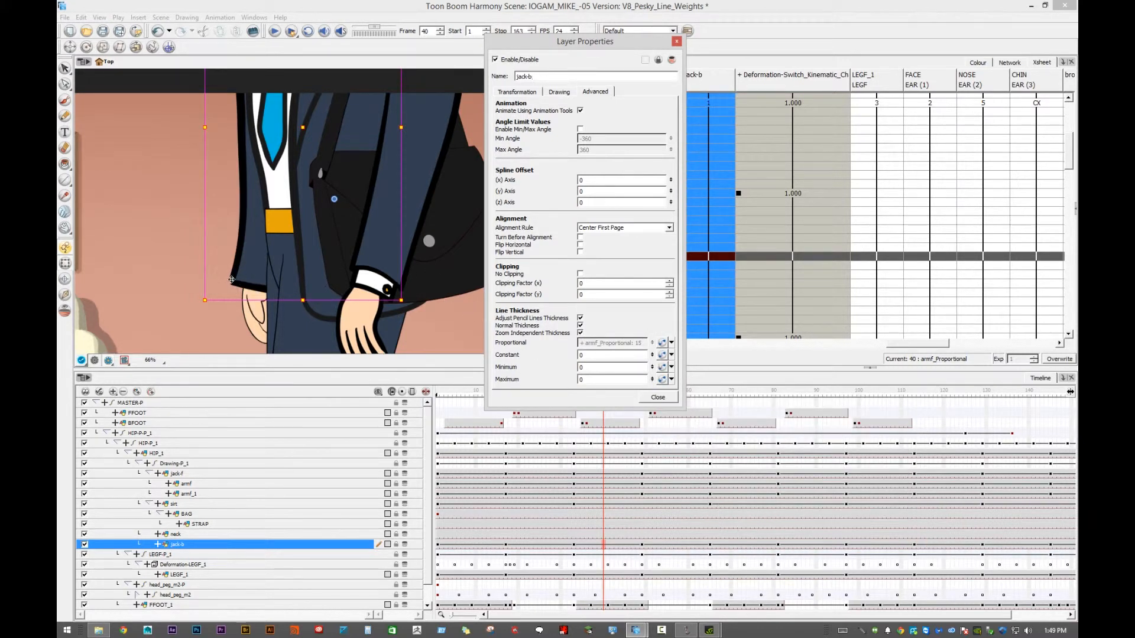
- Link the HIP_1 layer's Proportional line thickness to the armf_Proportional Bezier function
left_click(280, 235)
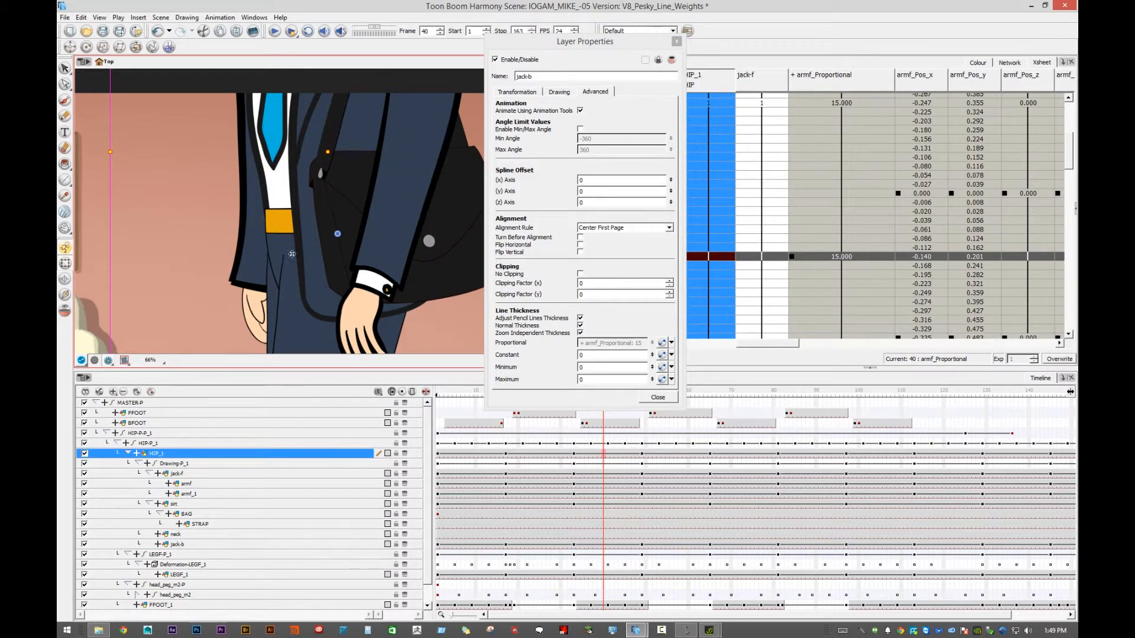
left_click(305, 455)
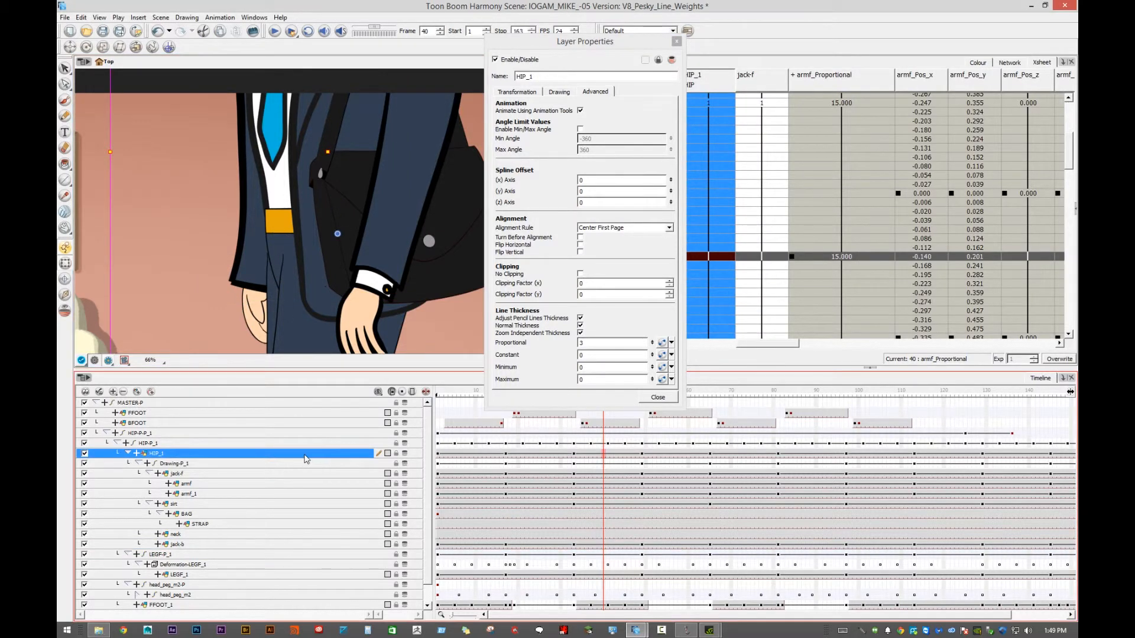
left_click(672, 343)
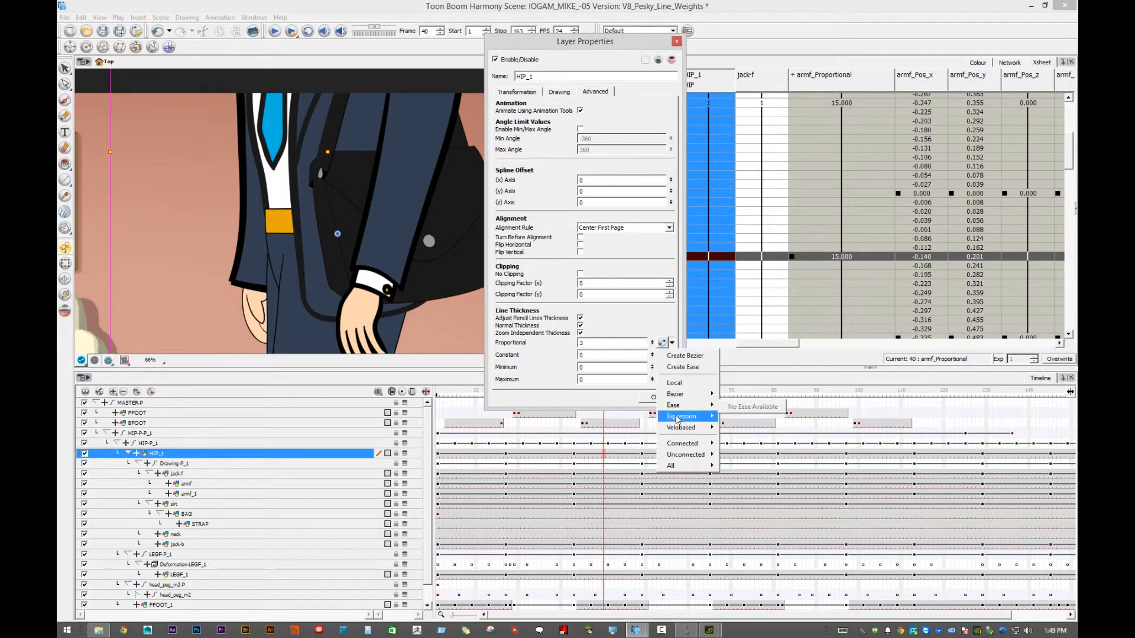
mouse_move(680, 394)
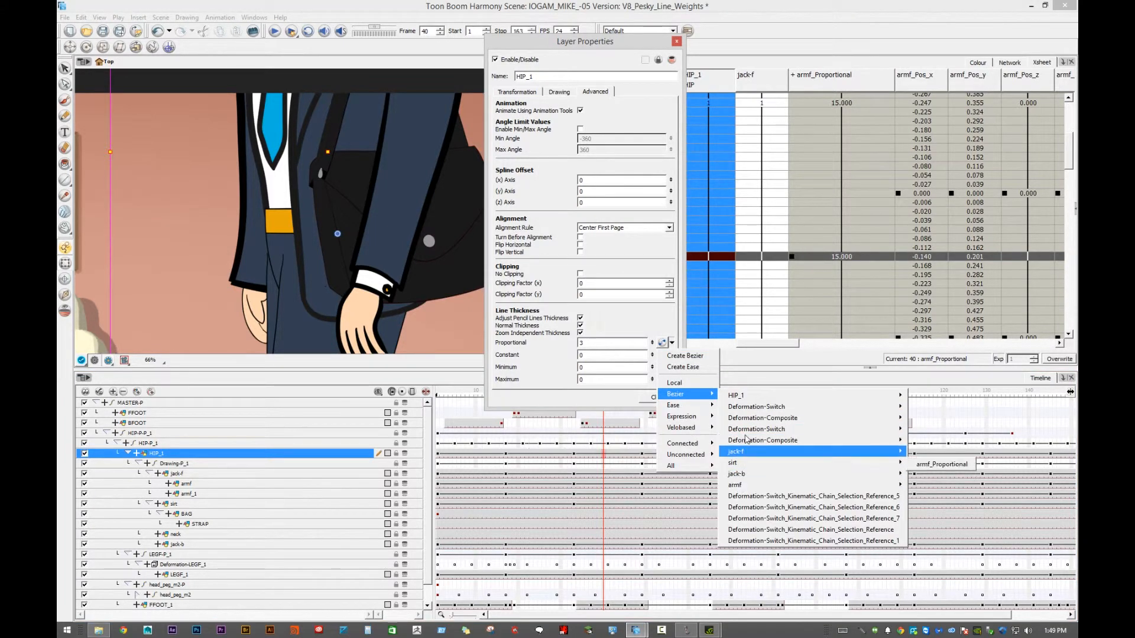
mouse_move(768, 485)
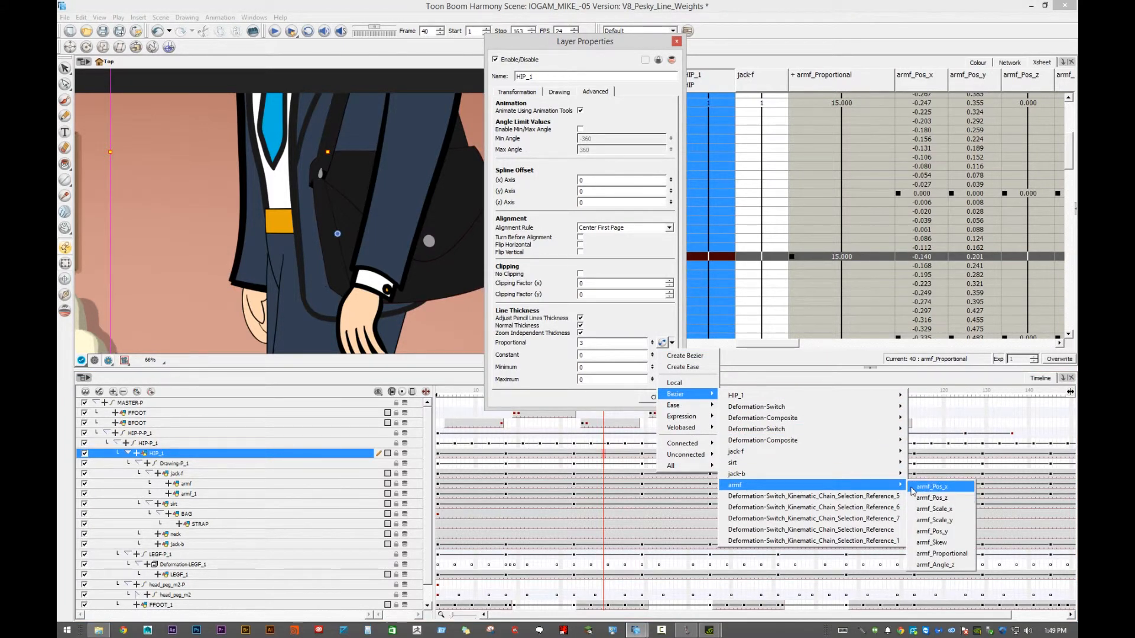
left_click(942, 554)
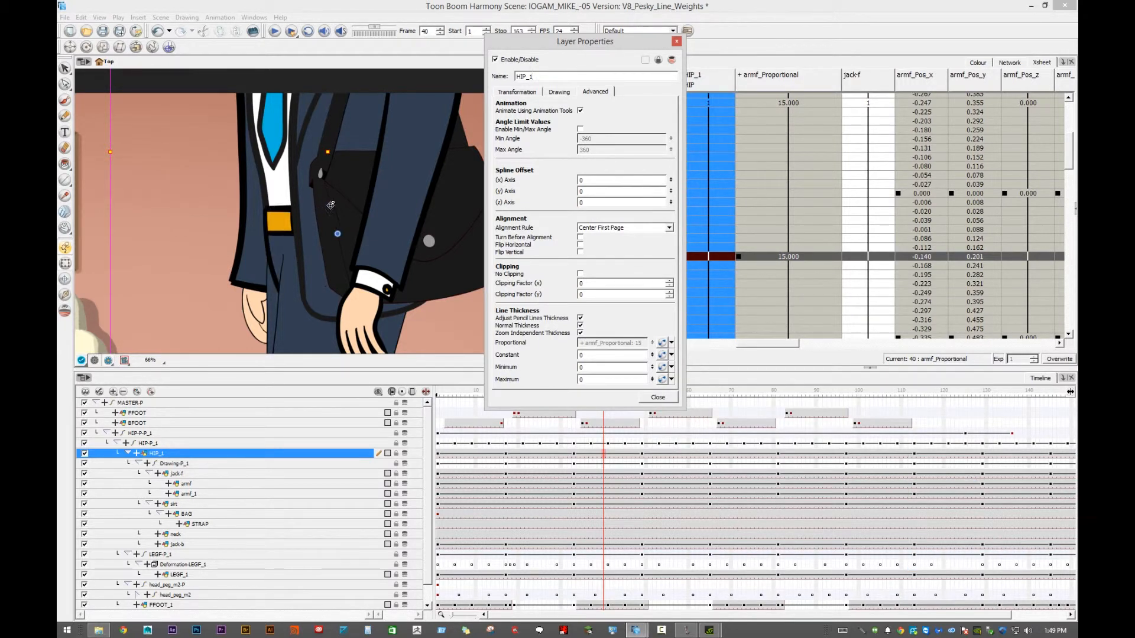
- Link the back hand layer armf_1's Proportional line thickness to the armf_Proportional Bezier function
scroll(318, 207, "down", 3)
scroll(328, 206, "up", 2)
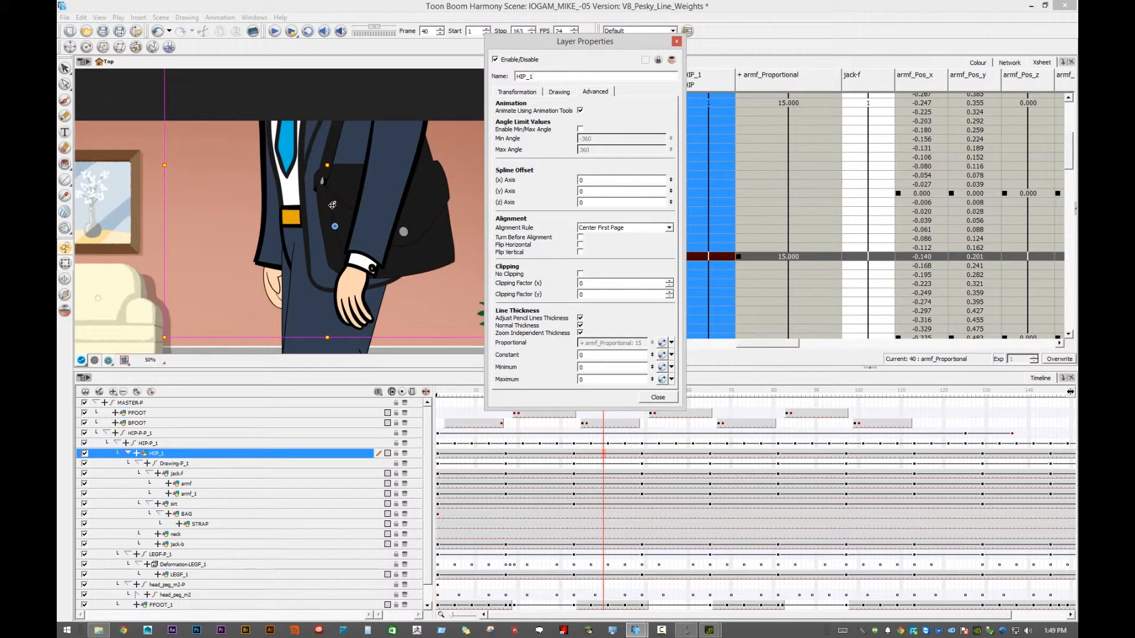
left_click(260, 307)
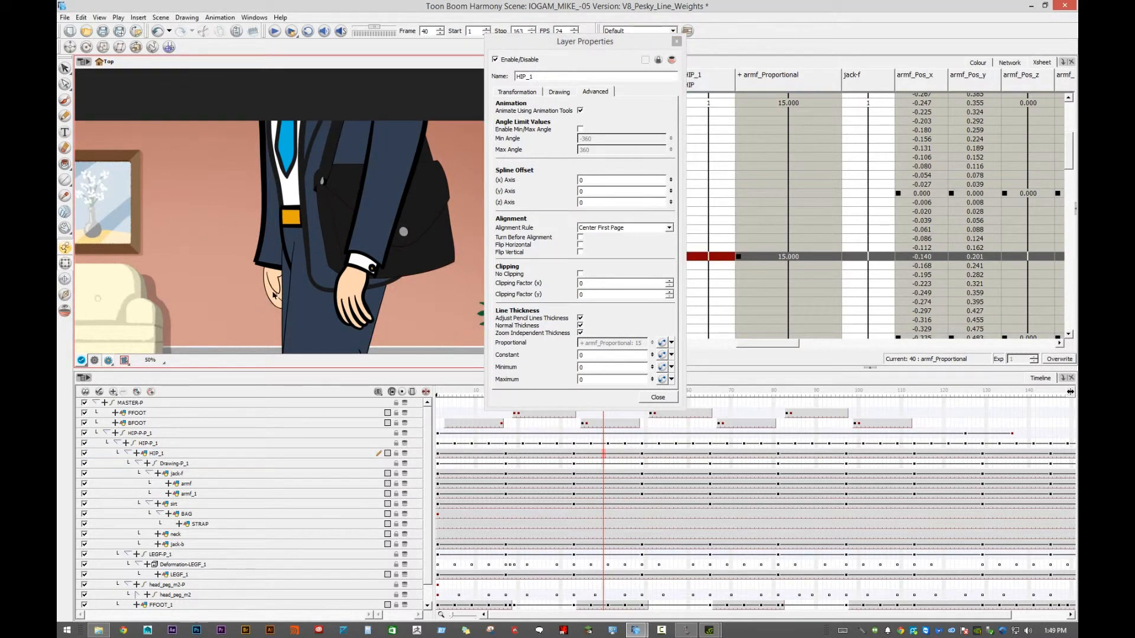
left_click(274, 295)
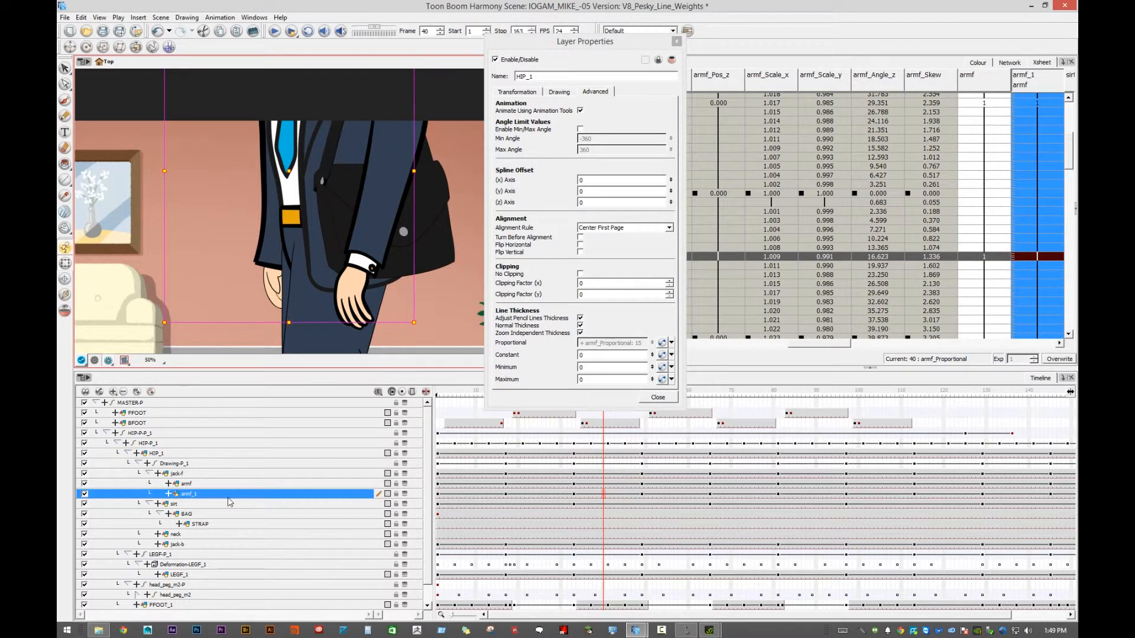
left_click(231, 498)
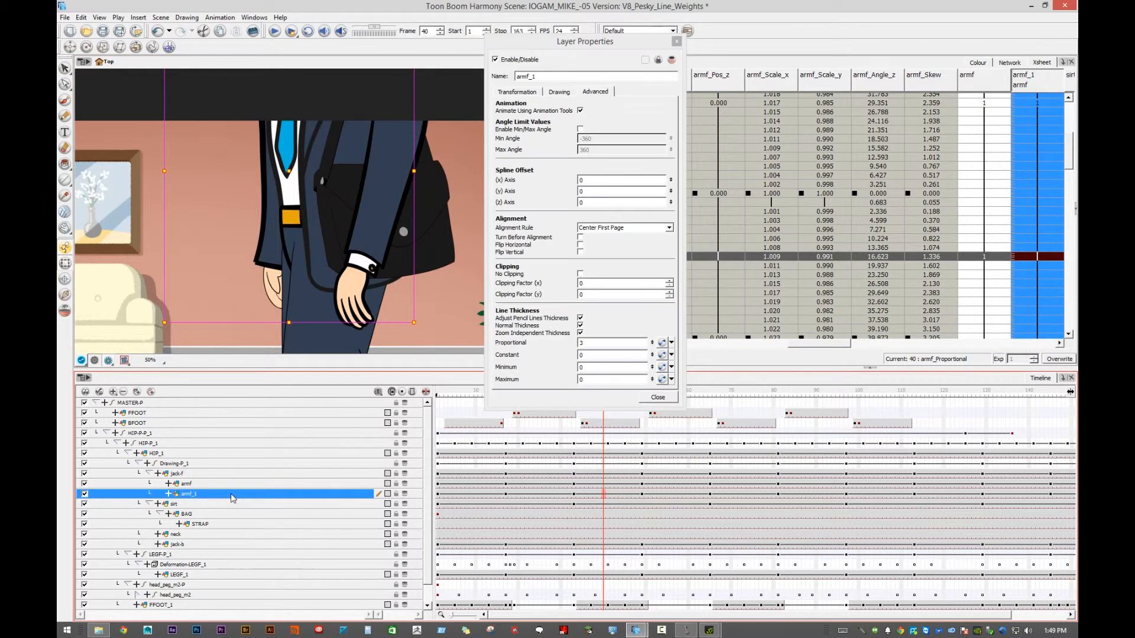
left_click(672, 344)
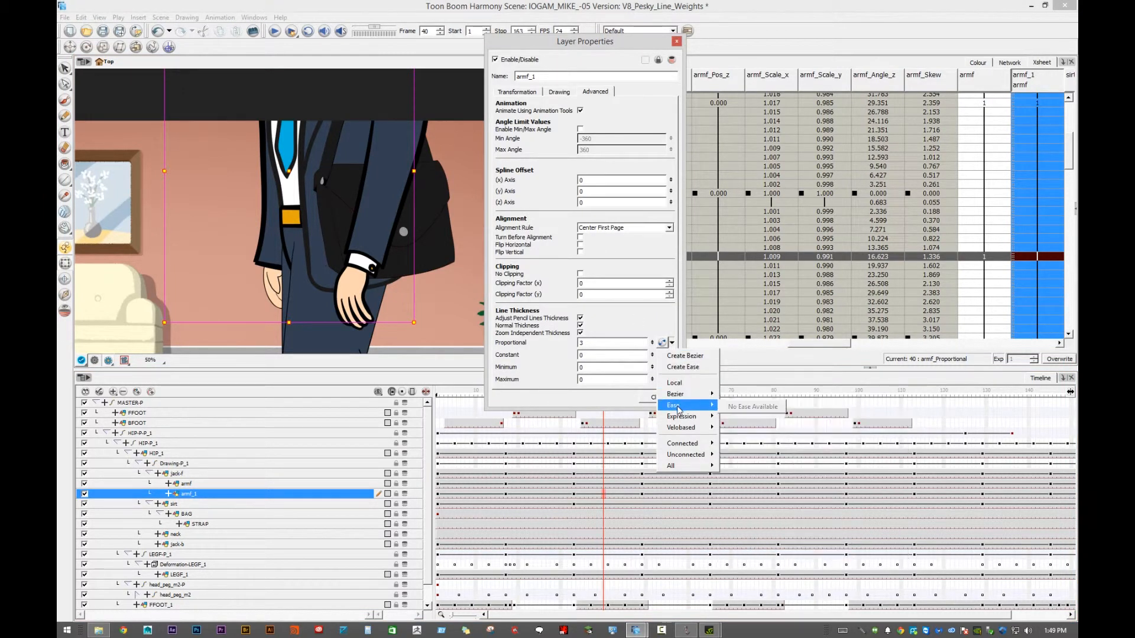
mouse_move(704, 396)
mouse_move(801, 497)
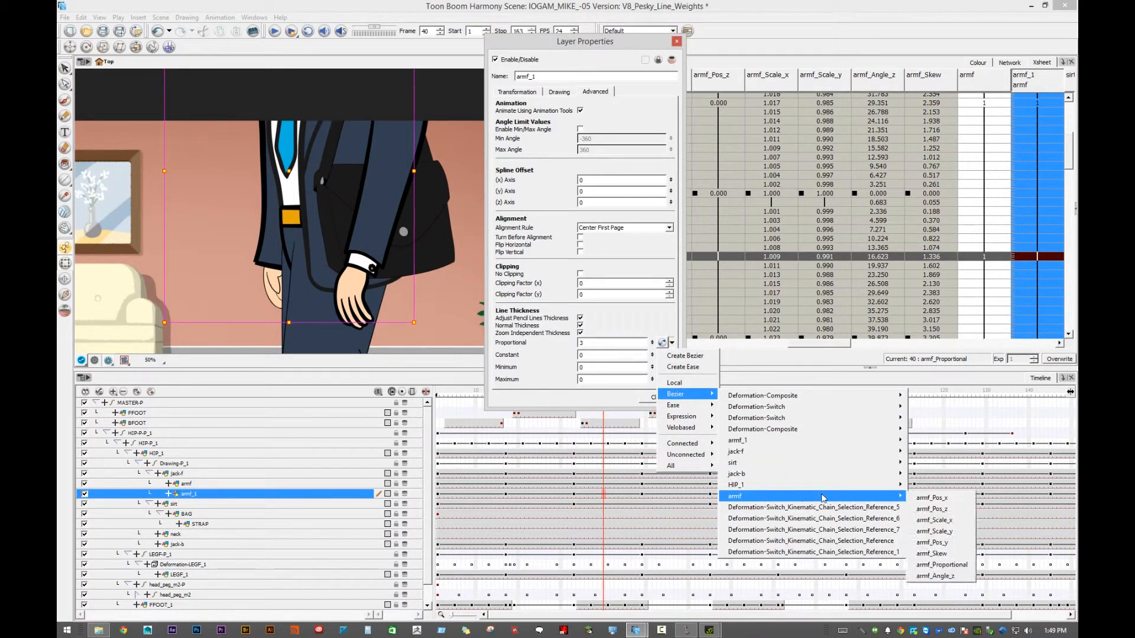
left_click(941, 565)
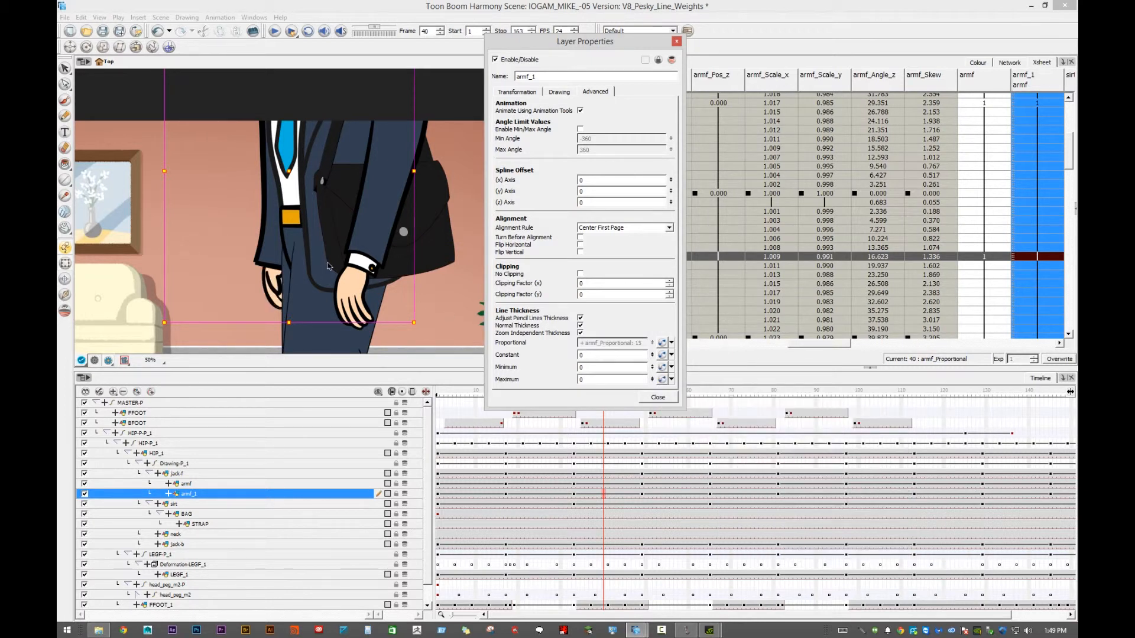
- Close all the open Layer Properties windows
left_click_drag(541, 48, 747, 49)
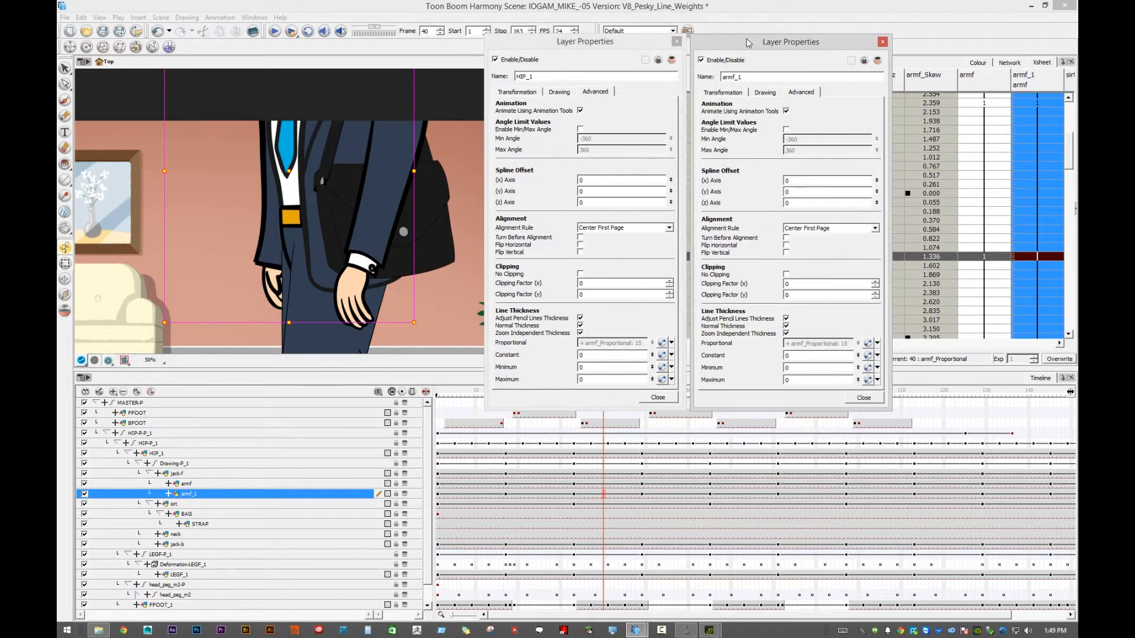
left_click(676, 41)
left_click(883, 42)
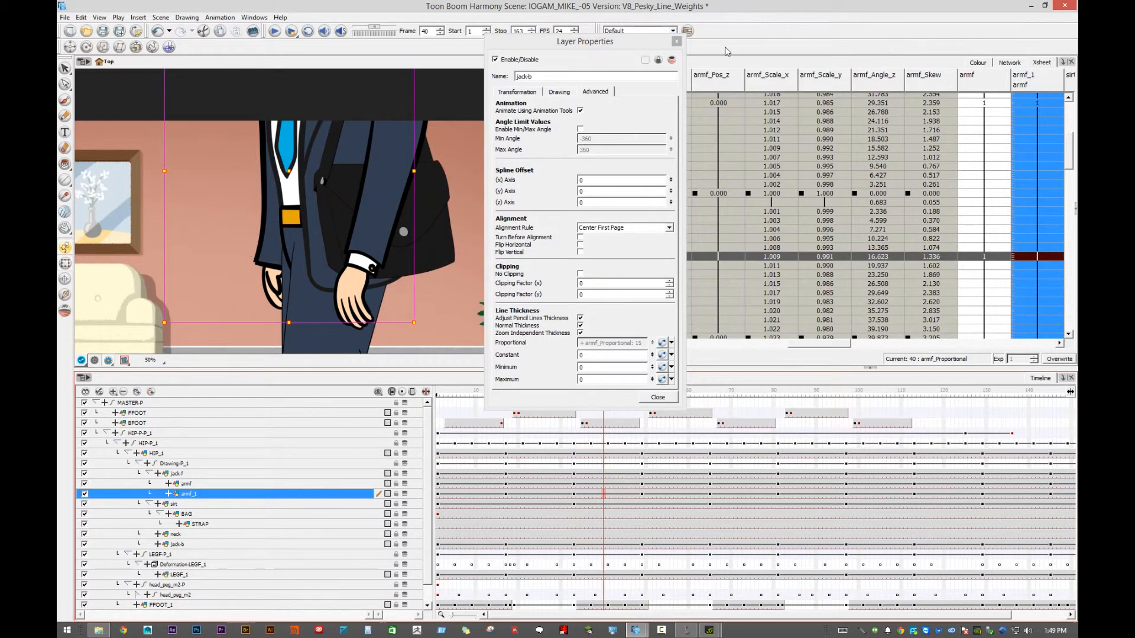
left_click(676, 42)
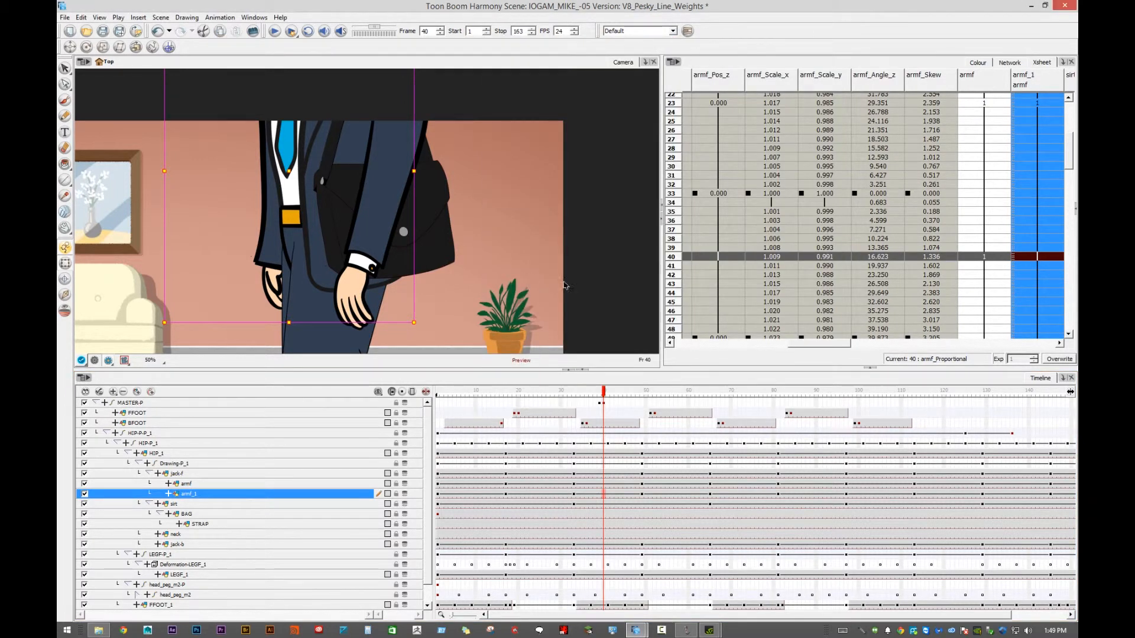
- At frame 39, set the armf layer's armf_Proportional line thickness value to 3 in the Xsheet
left_click(600, 404)
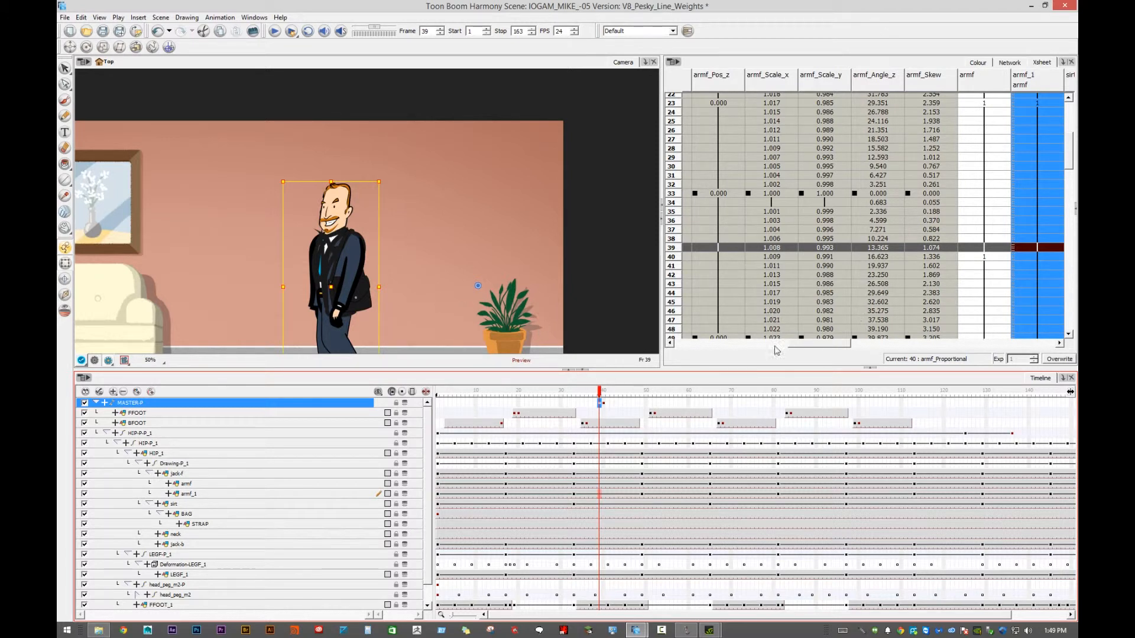
left_click_drag(797, 343, 833, 351)
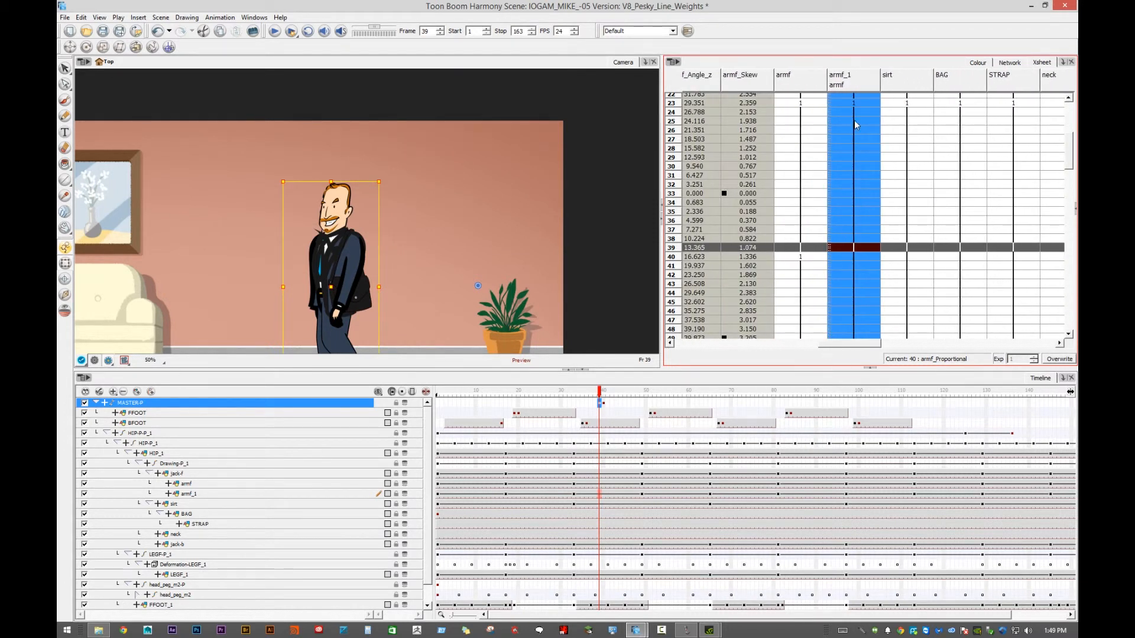
left_click_drag(879, 77, 960, 80)
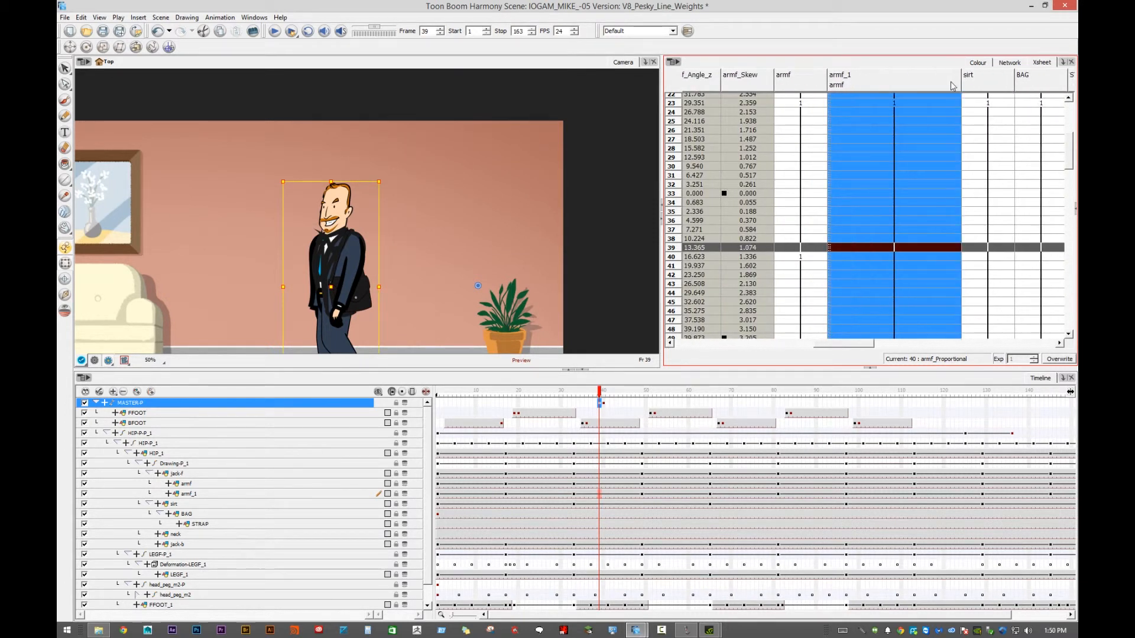
left_click(231, 484)
left_click_drag(853, 347, 767, 351)
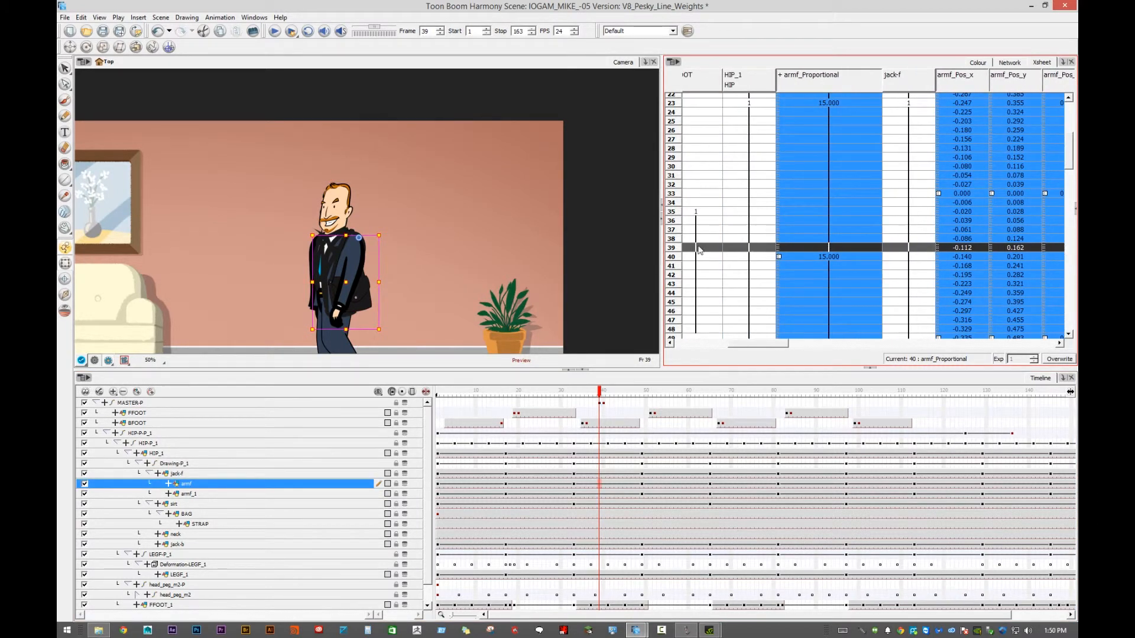
double_click(827, 247)
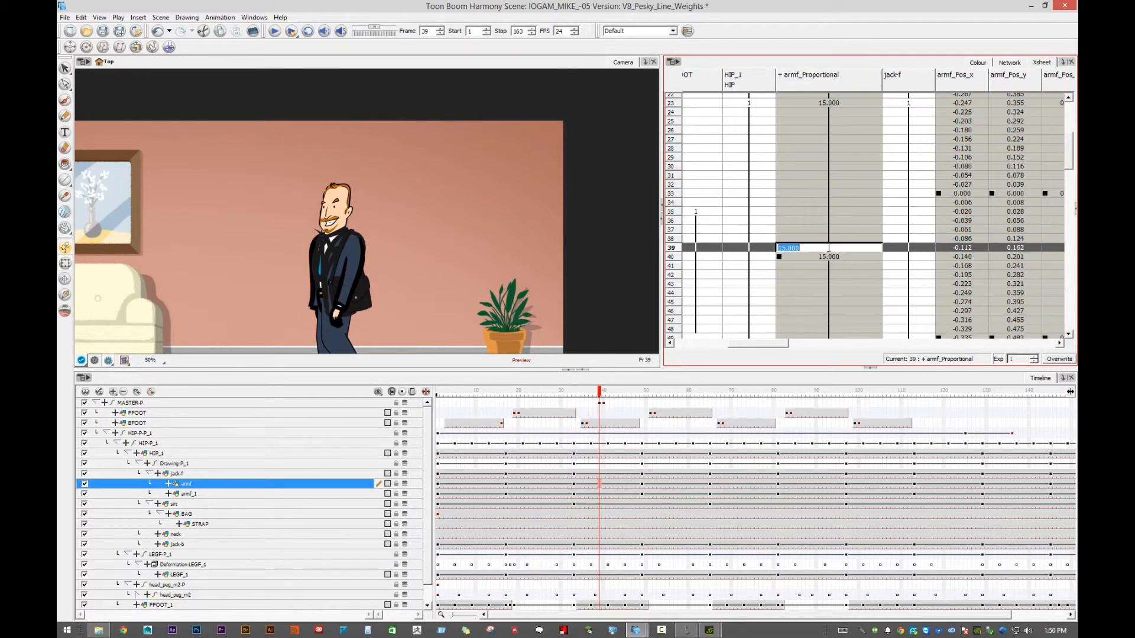
type("3.")
key("Return")
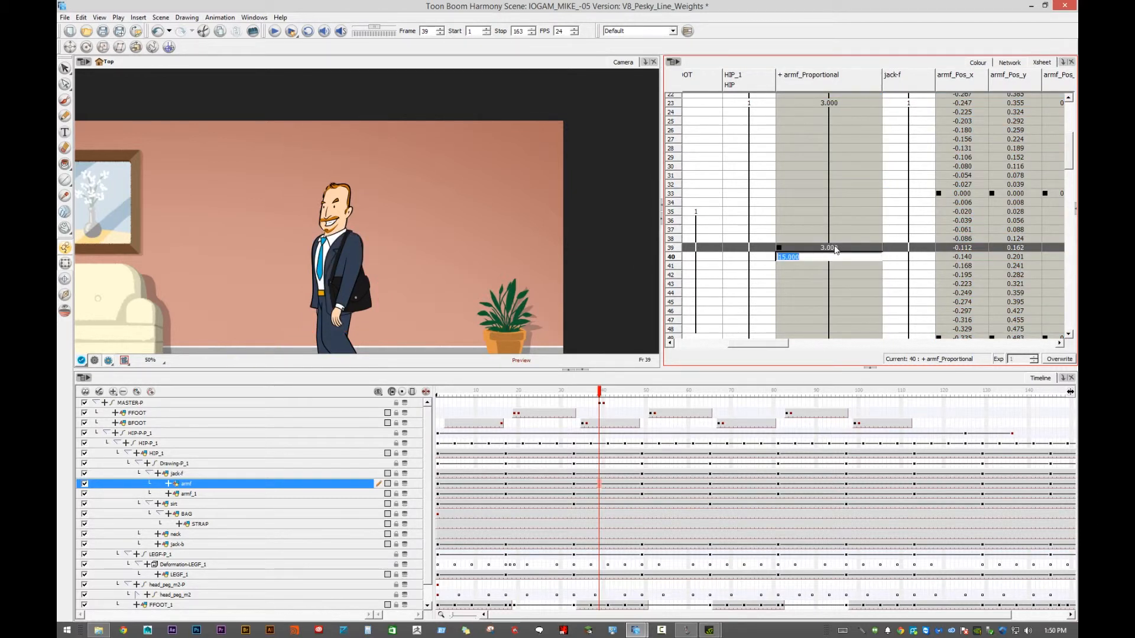
- Try an armf_Proportional value of 5 at frame 39, and settle on 4
double_click(835, 247)
type("5.")
key("Return")
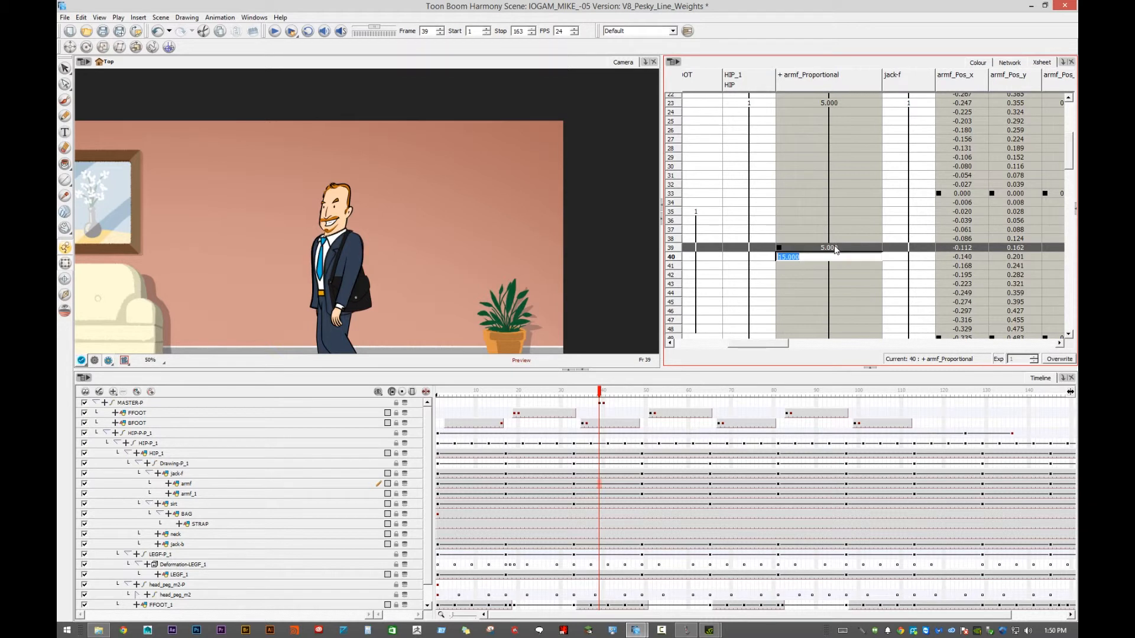
double_click(834, 247)
type("4.")
key("Return")
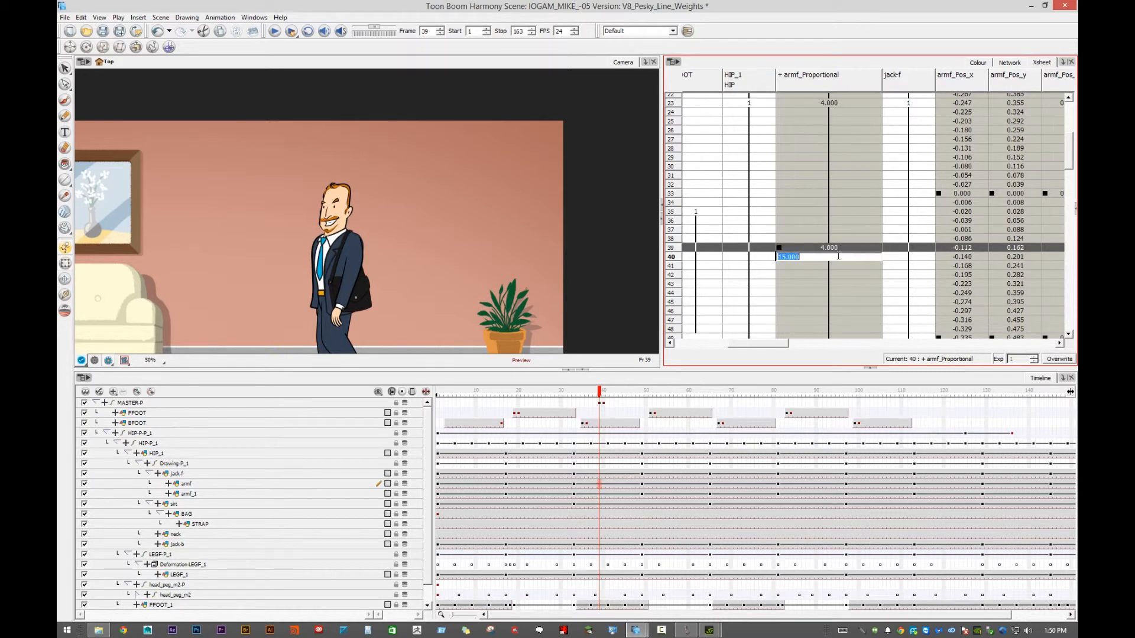
left_click(839, 248)
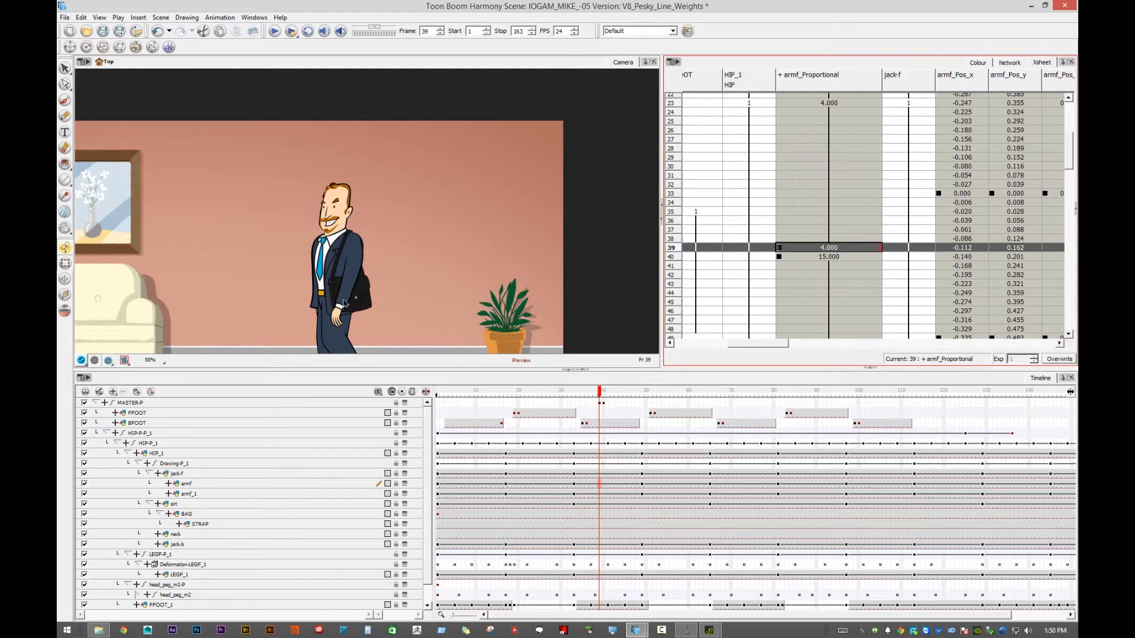
- At frame 40, try an armf_Proportional value of 5, and settle on 8
left_click(828, 258)
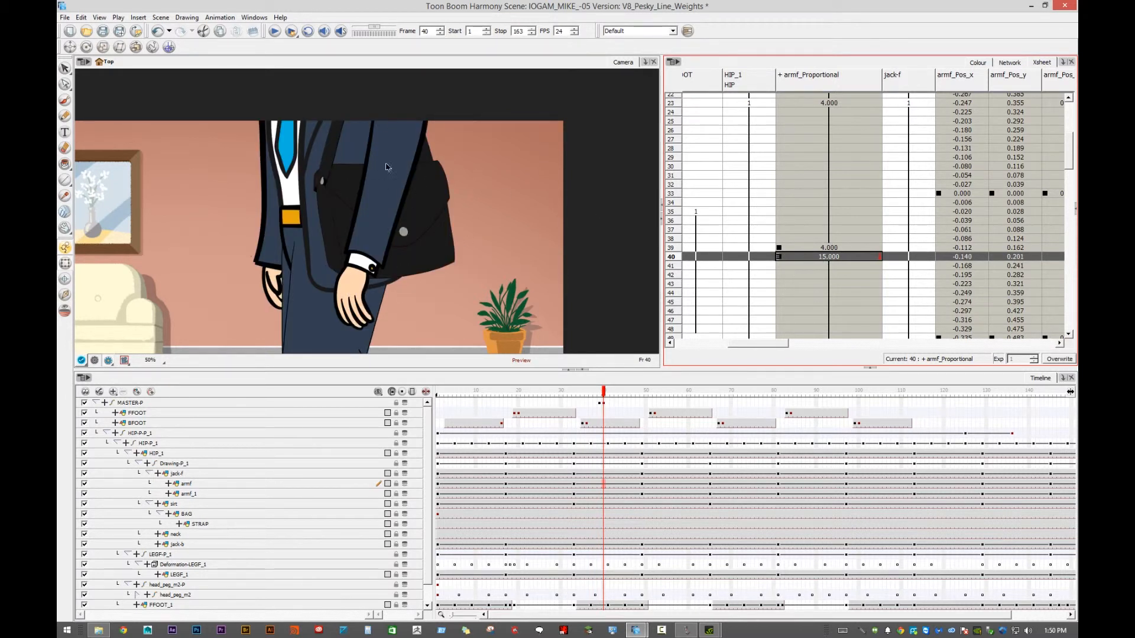
double_click(829, 257)
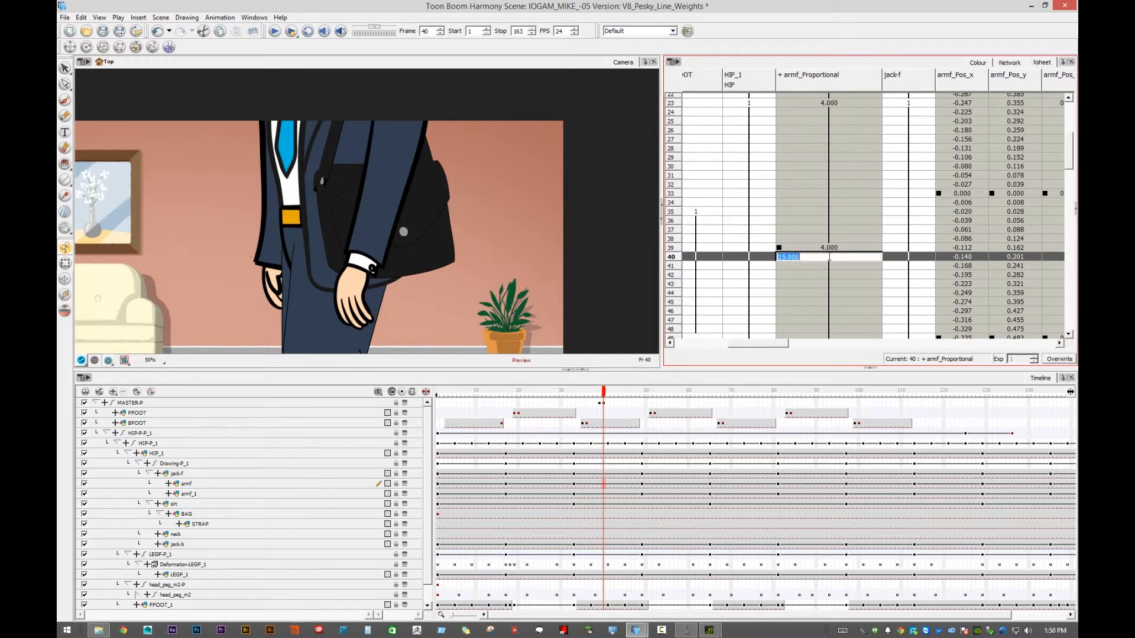
type("5")
key("Return")
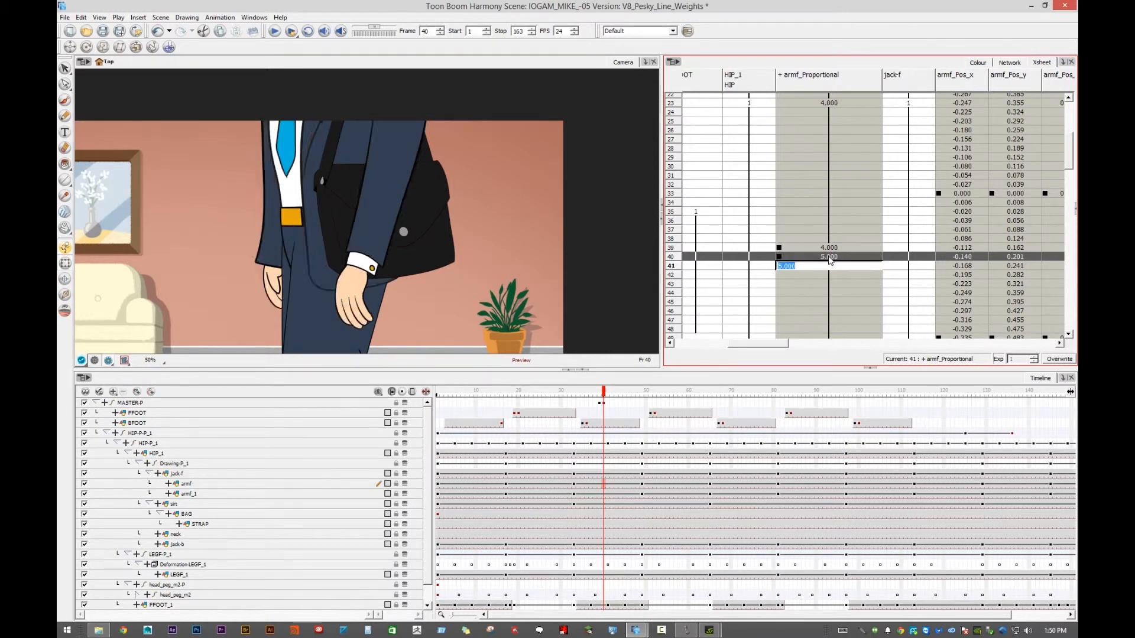
double_click(834, 256)
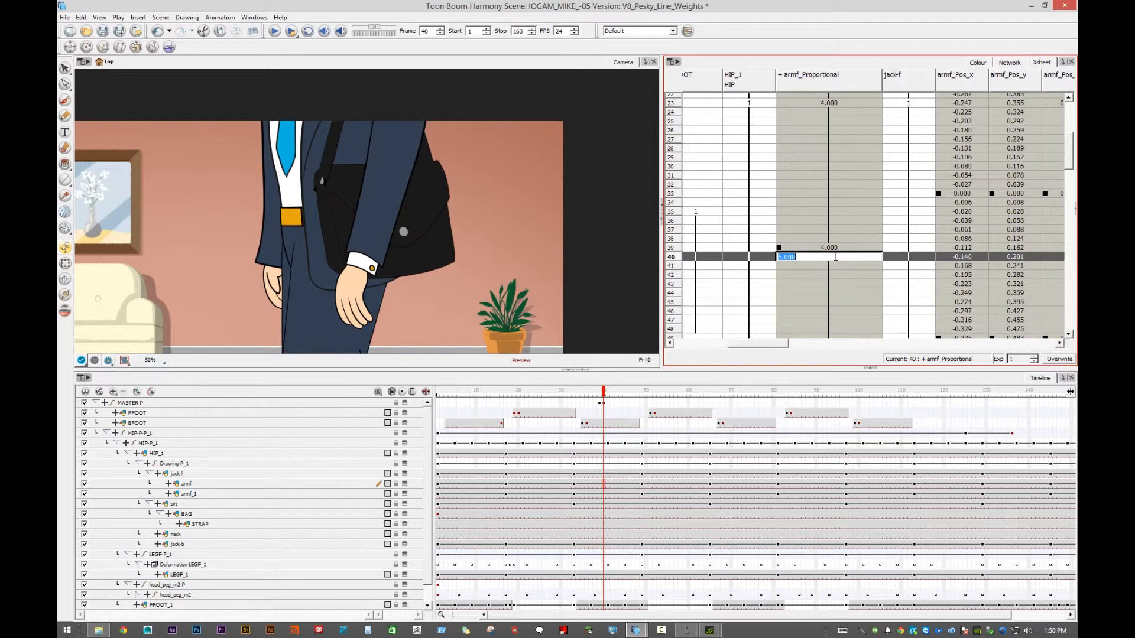
type("8.")
key("Return")
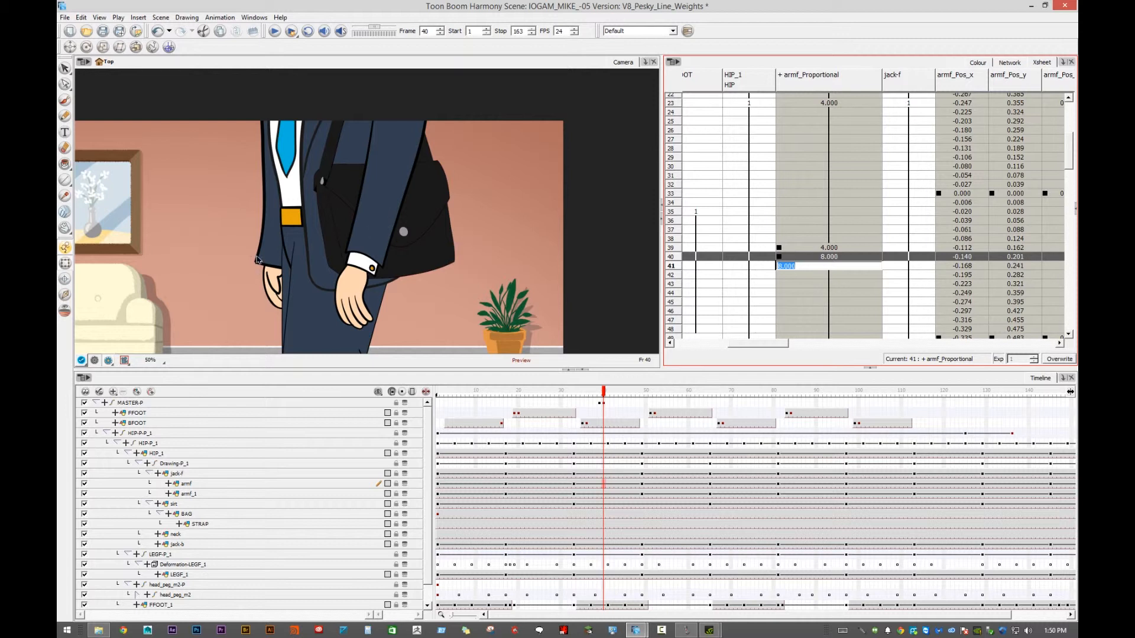
- Open the back hand layer armf_1's properties and switch its Proportional line thickness to a local value
left_click(267, 282)
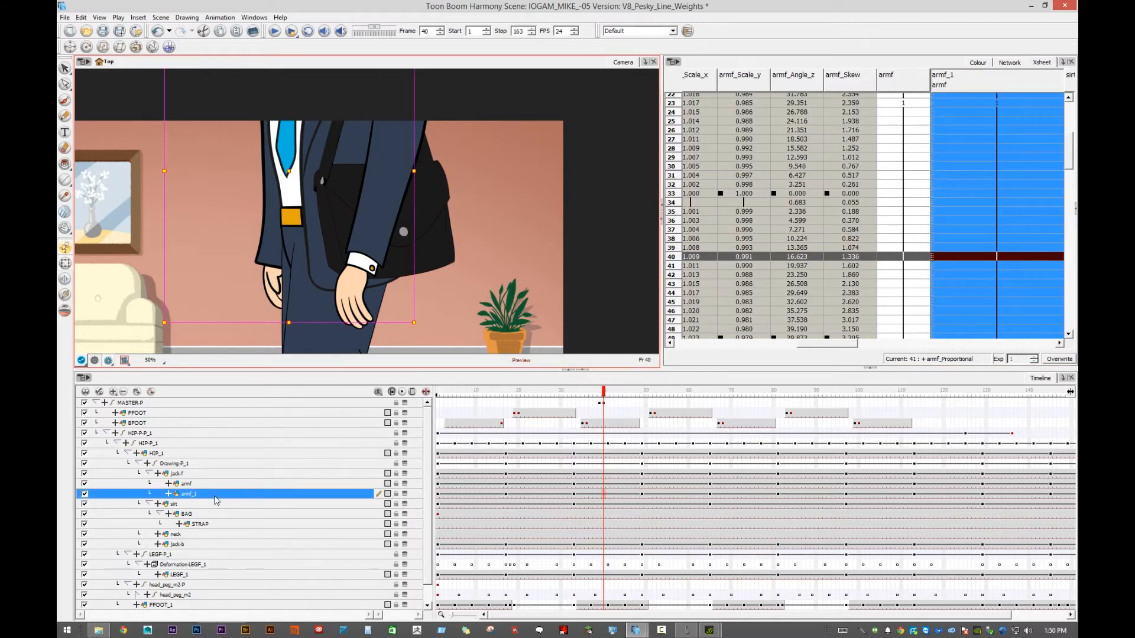
double_click(238, 498)
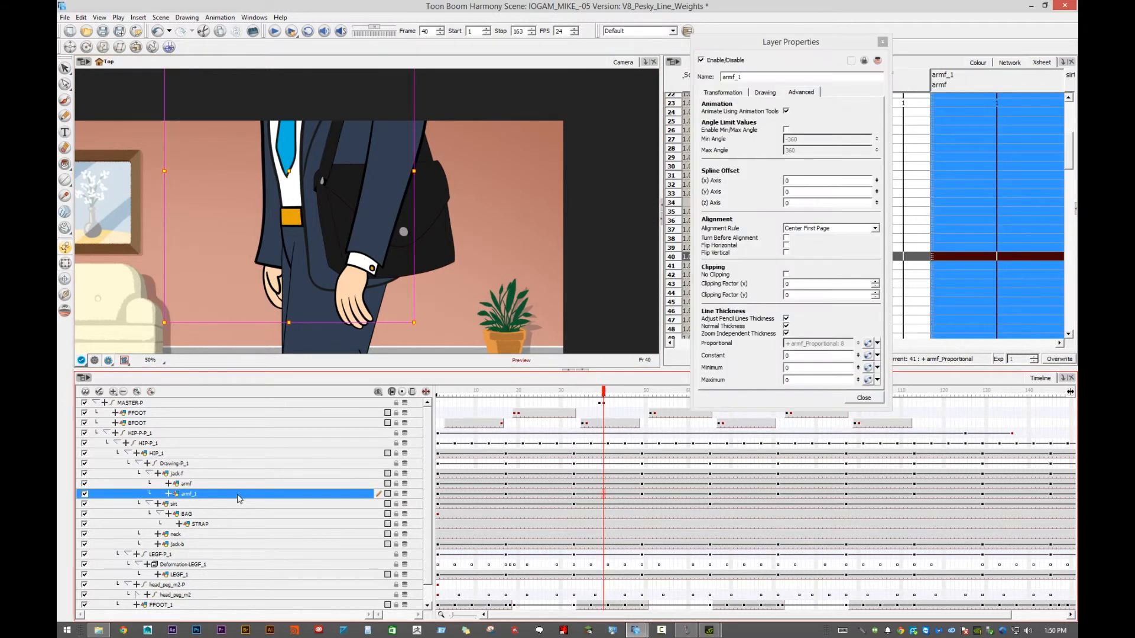
left_click_drag(766, 51, 596, 57)
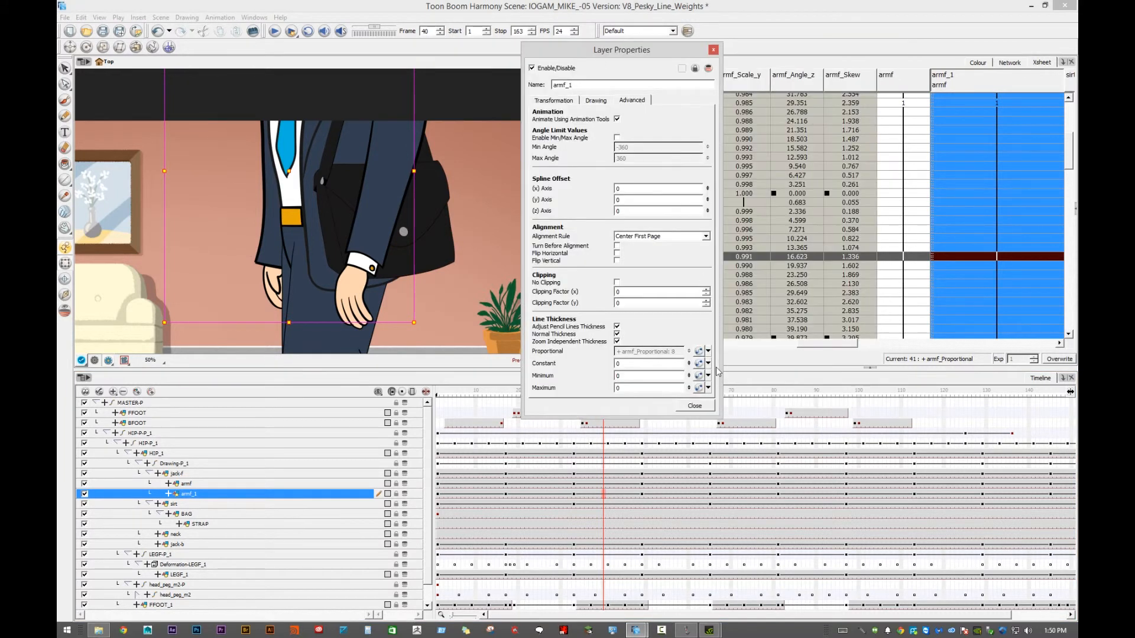
left_click(708, 352)
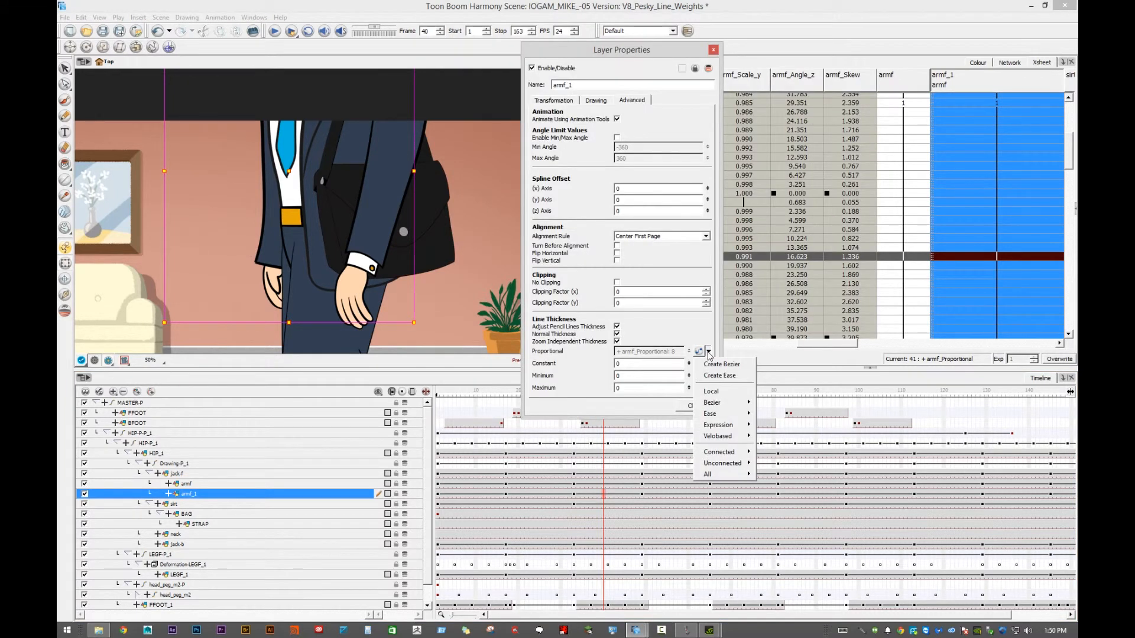
left_click(712, 391)
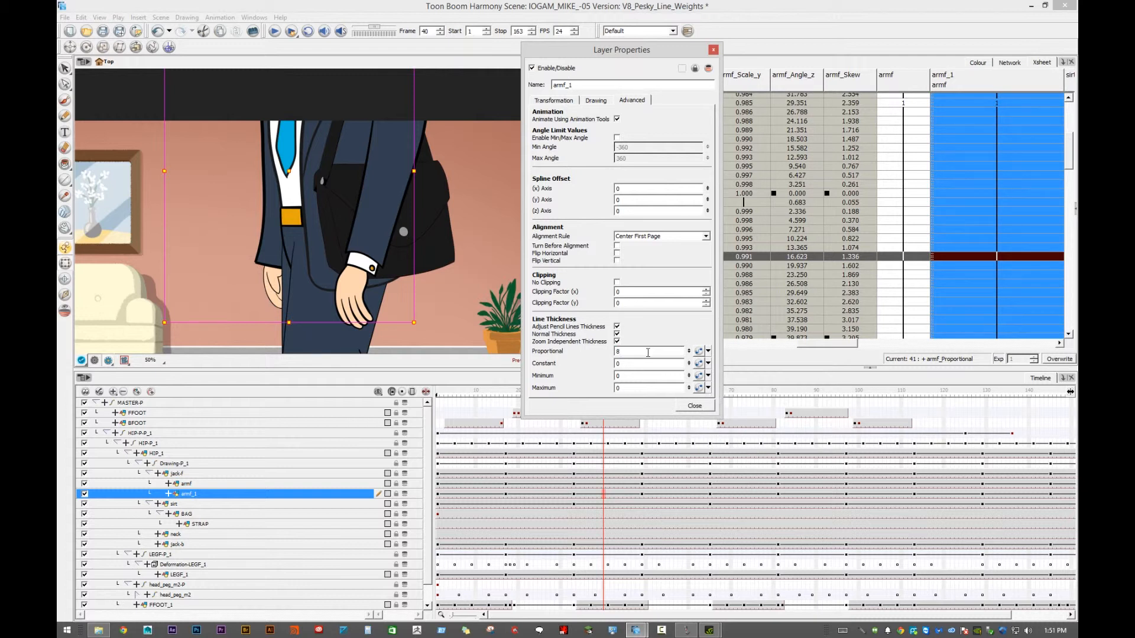
- Try different local Proportional line thickness values on armf_1, starting with 15
double_click(647, 353)
double_click(647, 353)
type("15")
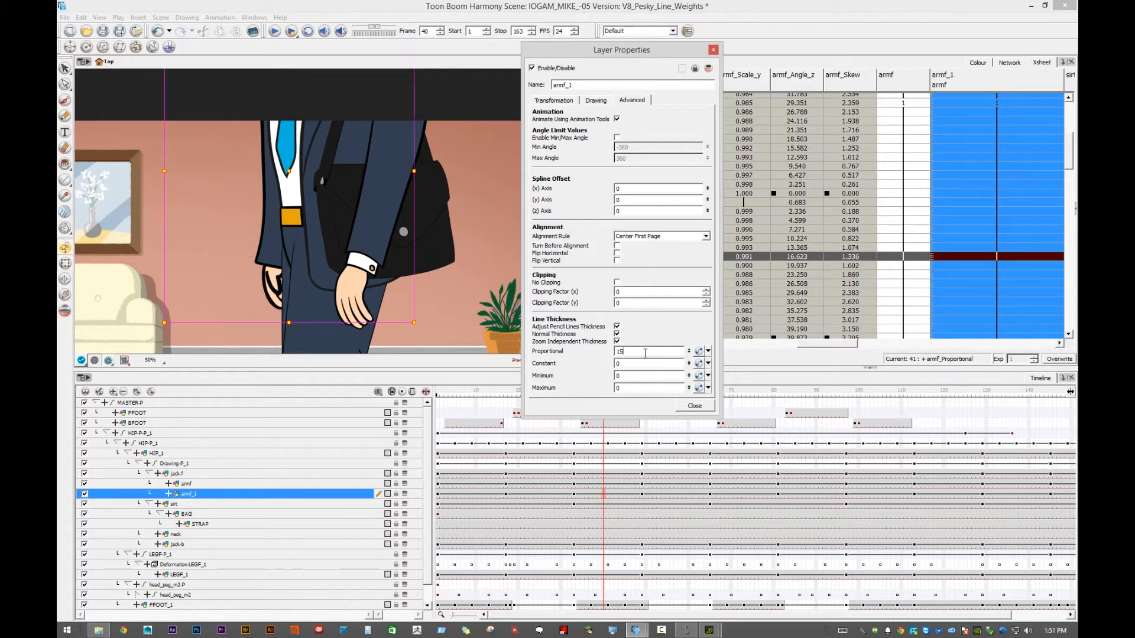
double_click(645, 353)
type("1")
key("Return")
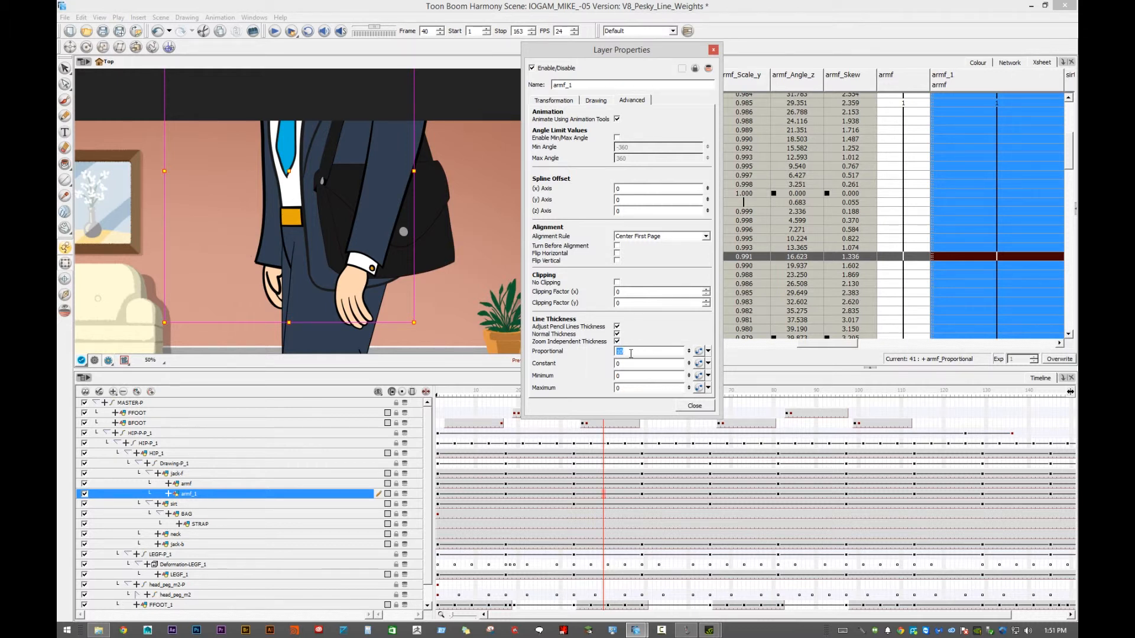
- Relink armf_1's Proportional line thickness to armf's shared armf_Proportional Bezier function
left_click(708, 351)
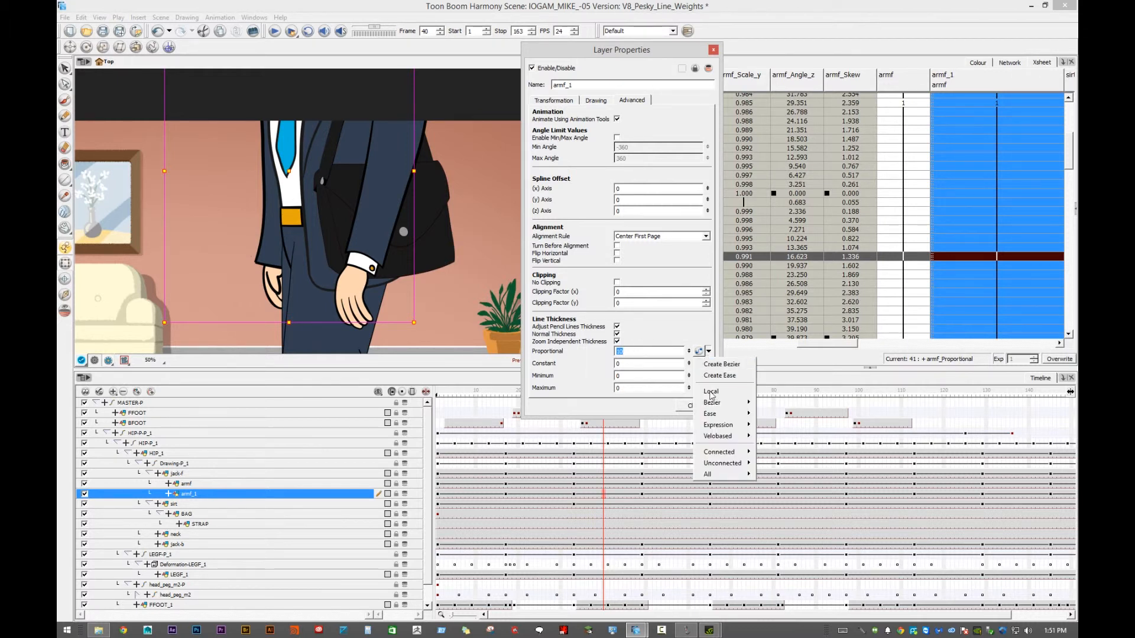
mouse_move(716, 406)
mouse_move(799, 506)
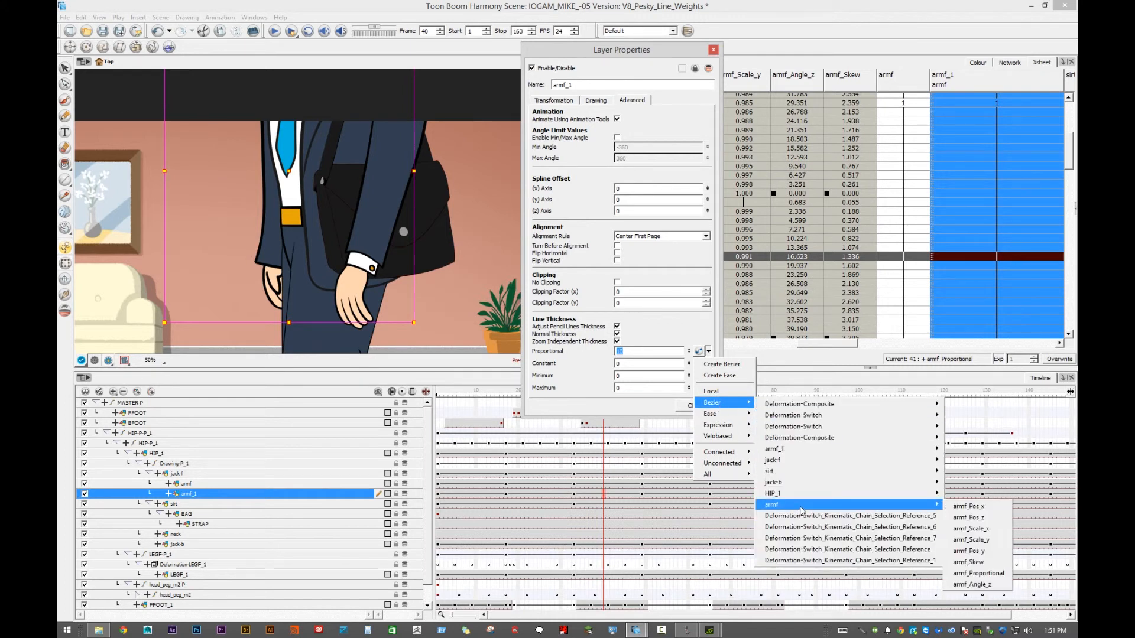
left_click(984, 574)
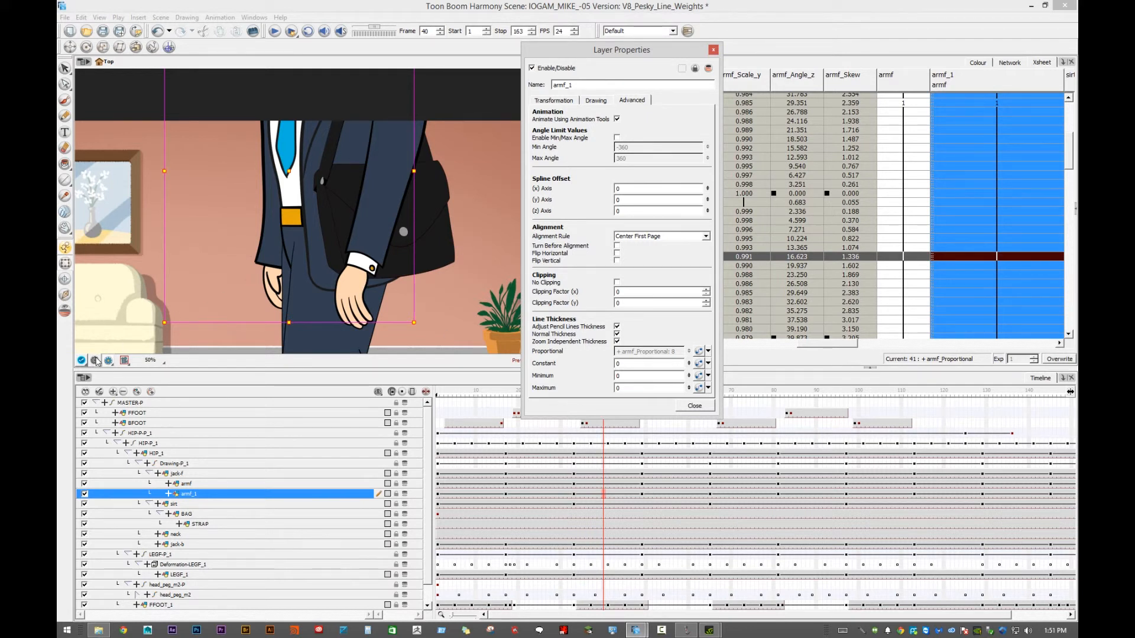
- Leave the rendered preview and scrub frames 8 to 34 to examine the character's lines while it is small in the scene
left_click(96, 361)
scroll(370, 268, "down", 3)
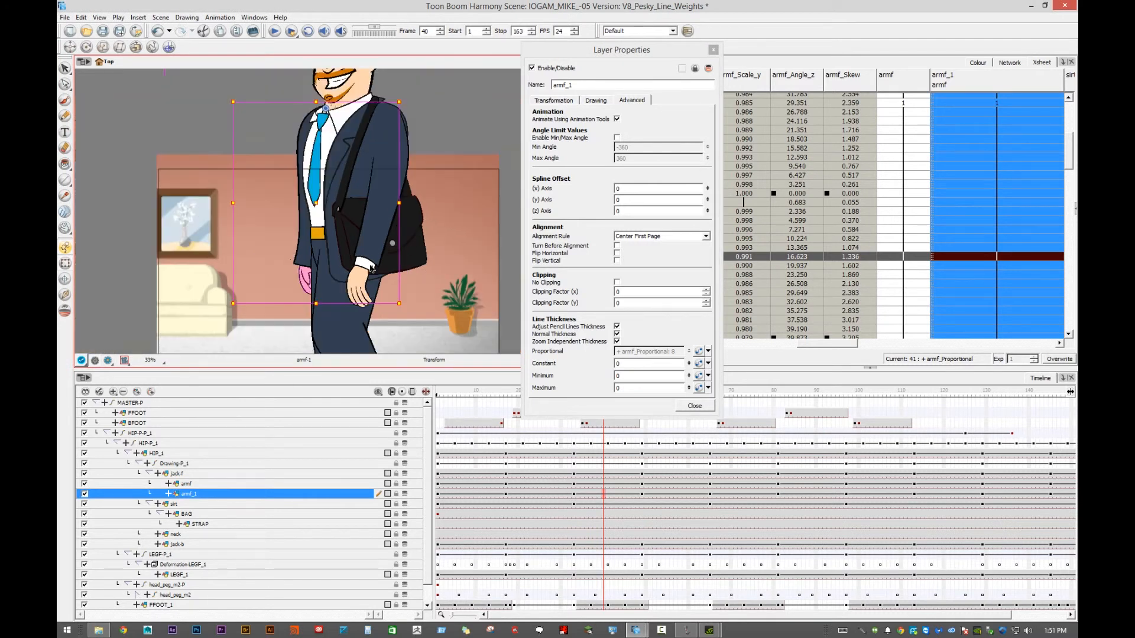
scroll(352, 264, "down", 1)
left_click(501, 391)
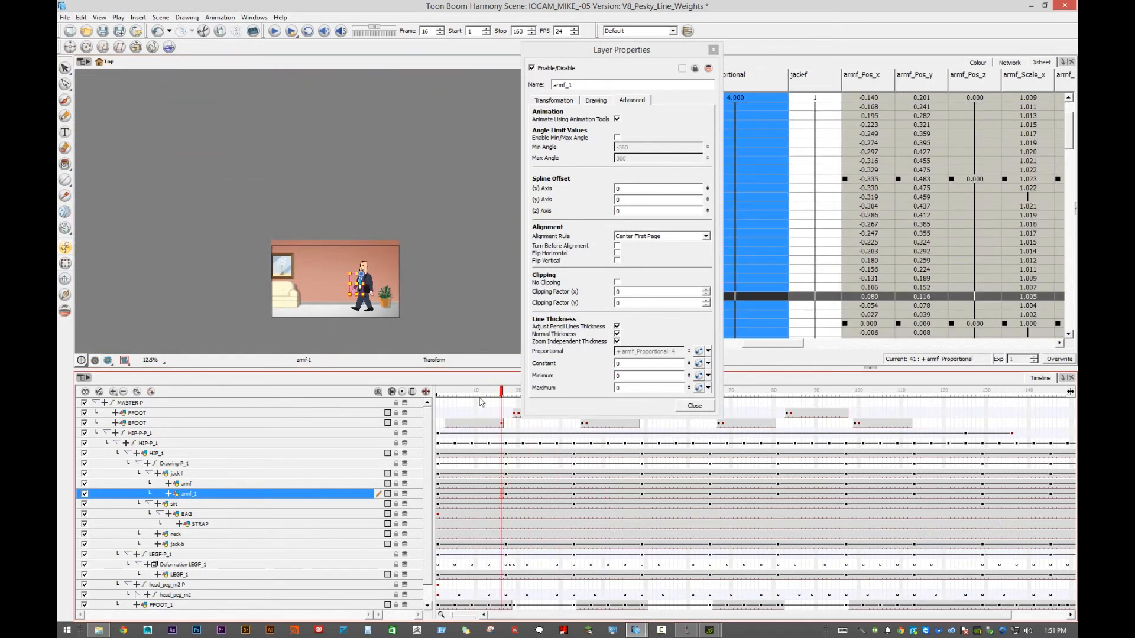
left_click_drag(479, 398, 578, 390)
scroll(434, 267, "up", 3)
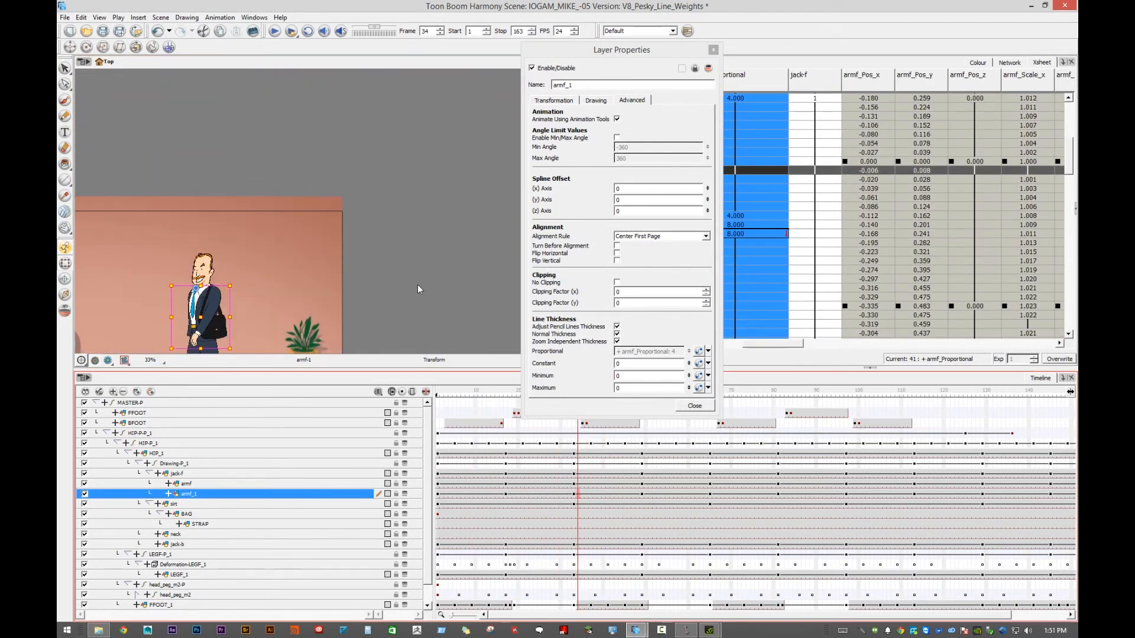
left_click_drag(401, 276, 472, 161)
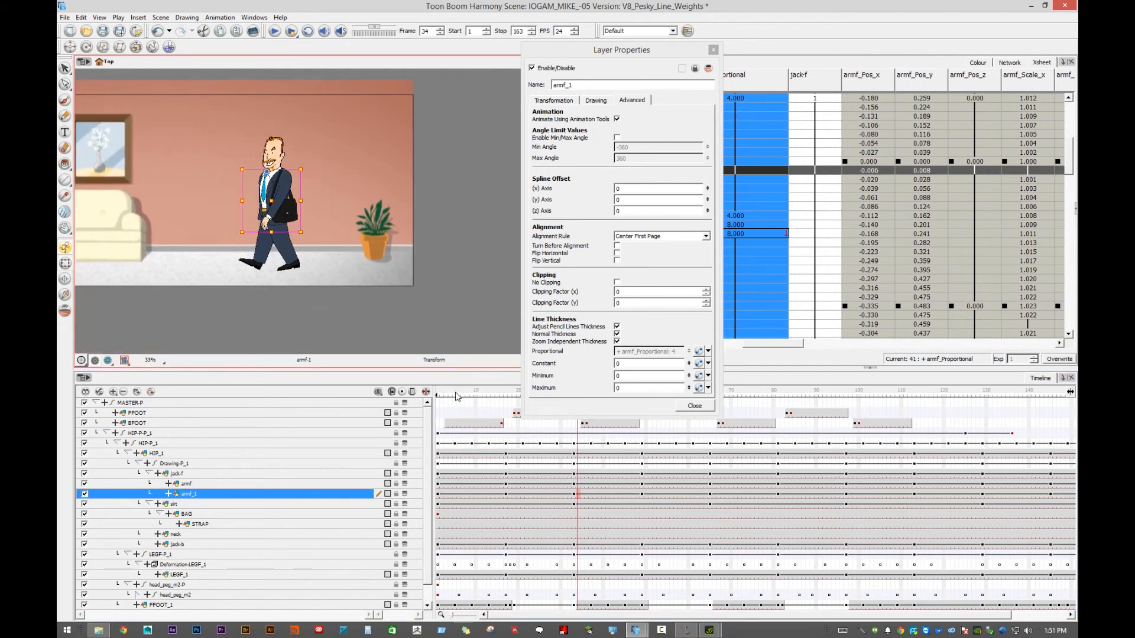
mouse_move(473, 393)
left_mouse_down()
mouse_move(451, 401)
mouse_move(631, 400)
mouse_move(488, 402)
left_mouse_up()
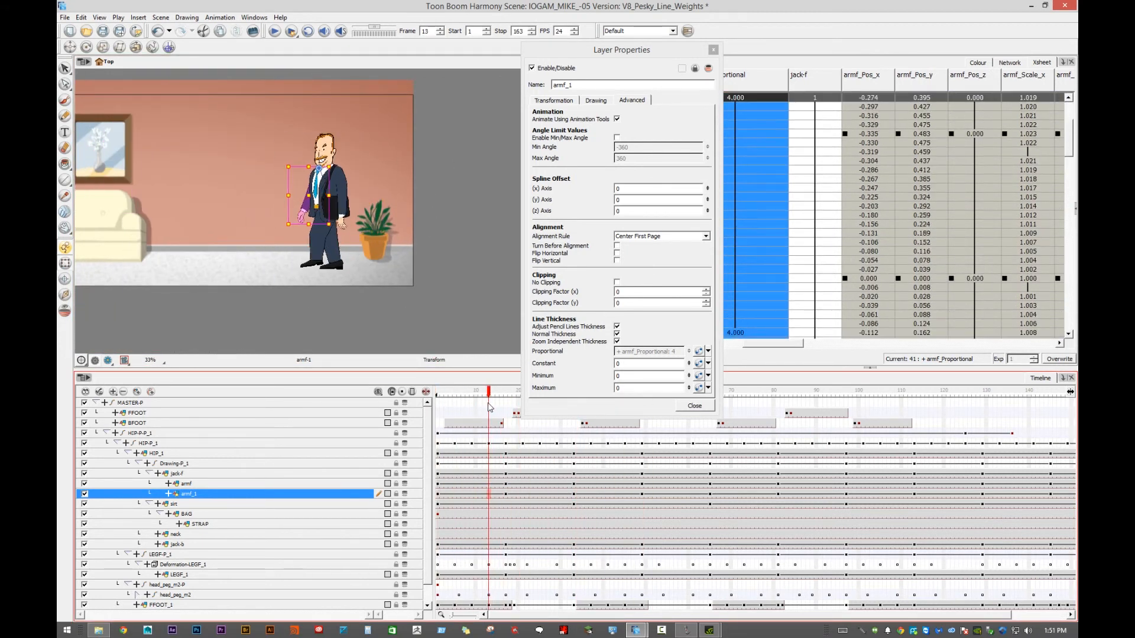